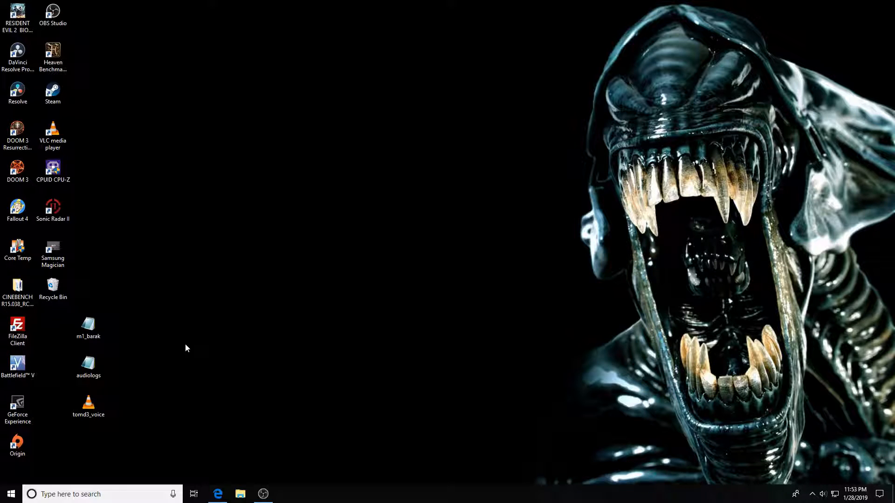
Find Voice Recorder with a 'voice' search, launch it, then close it.
left_click(100, 495)
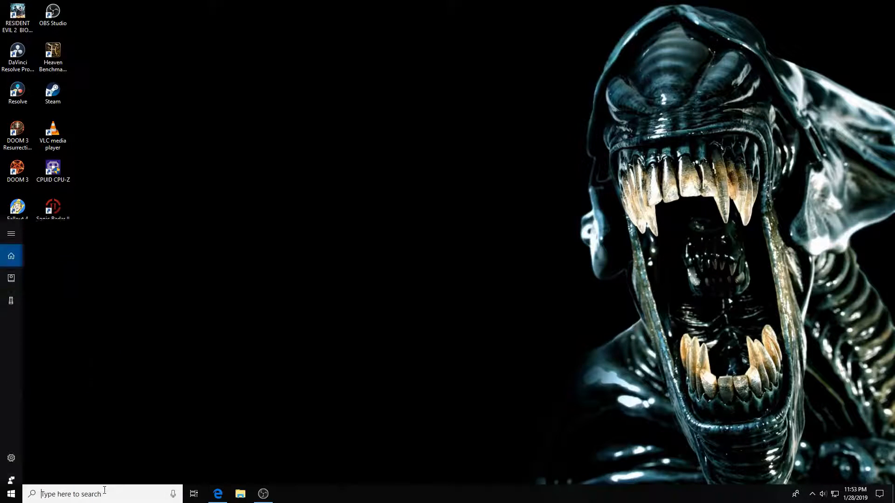
type("voice")
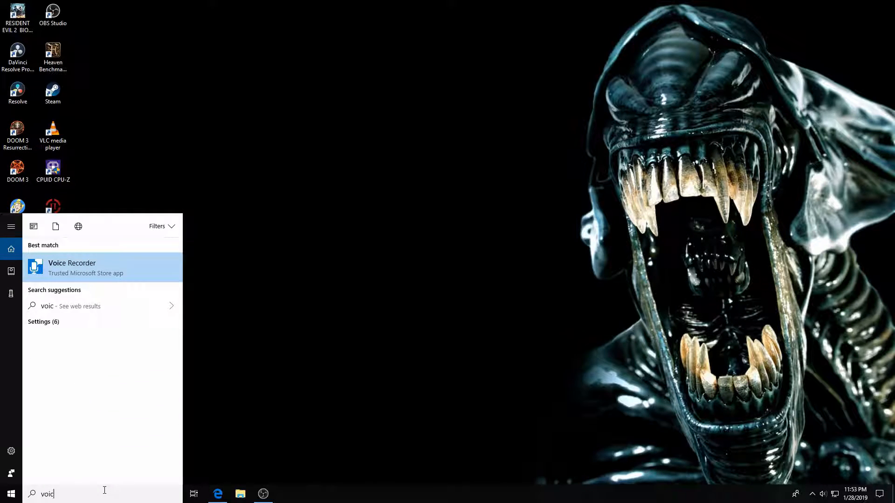
left_click(99, 266)
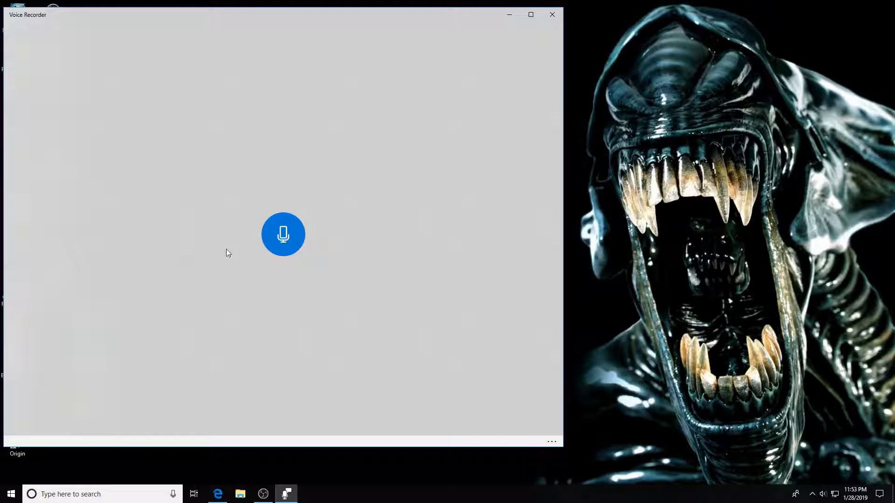
left_click(552, 15)
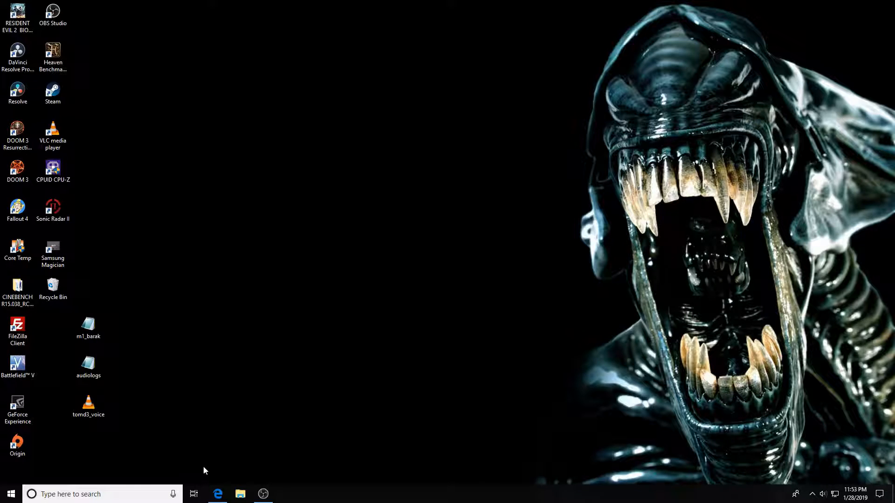
Revisit the Online Audio Converter site, then play the tomd3_voice audio file from the desktop.
mouse_move(218, 495)
left_click(218, 449)
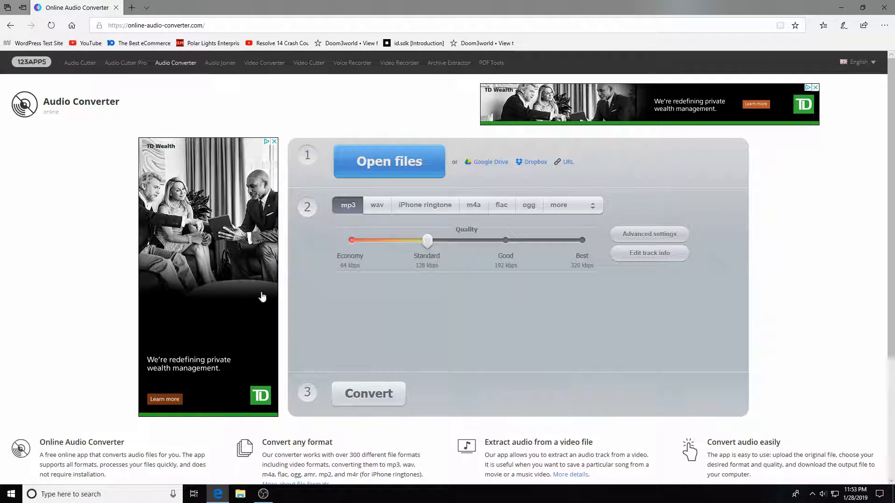
left_click(9, 26)
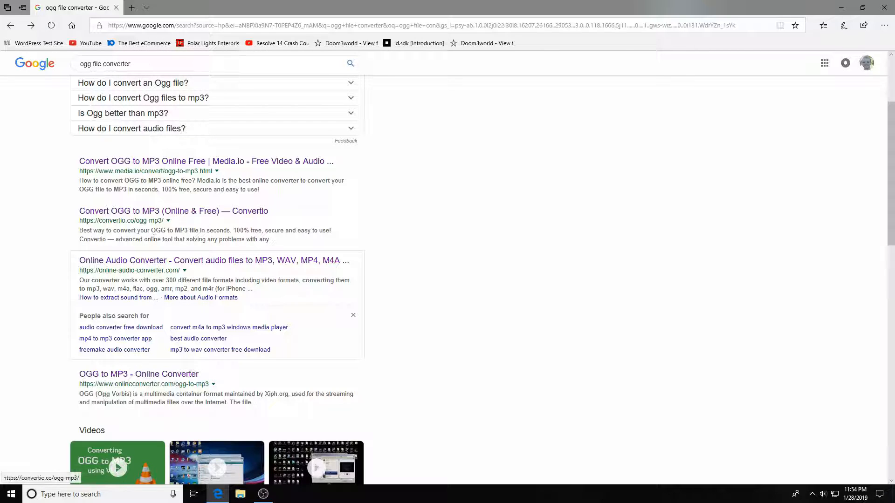
left_click(137, 263)
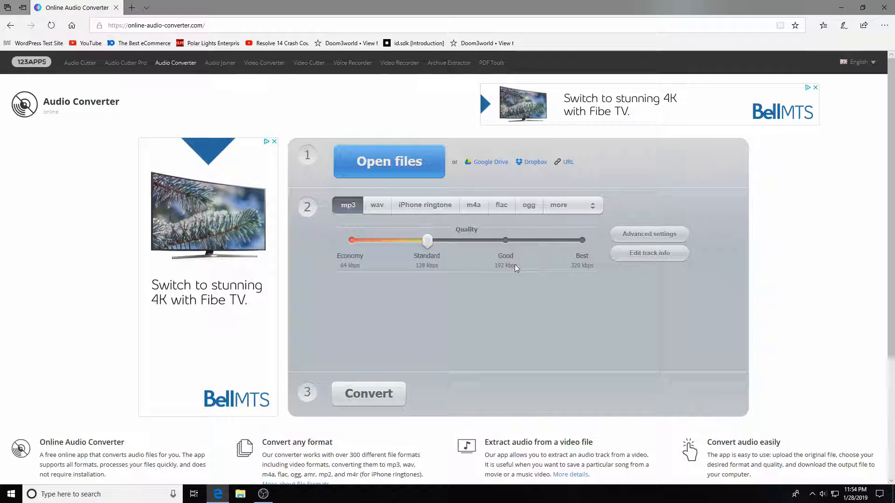
left_click(845, 7)
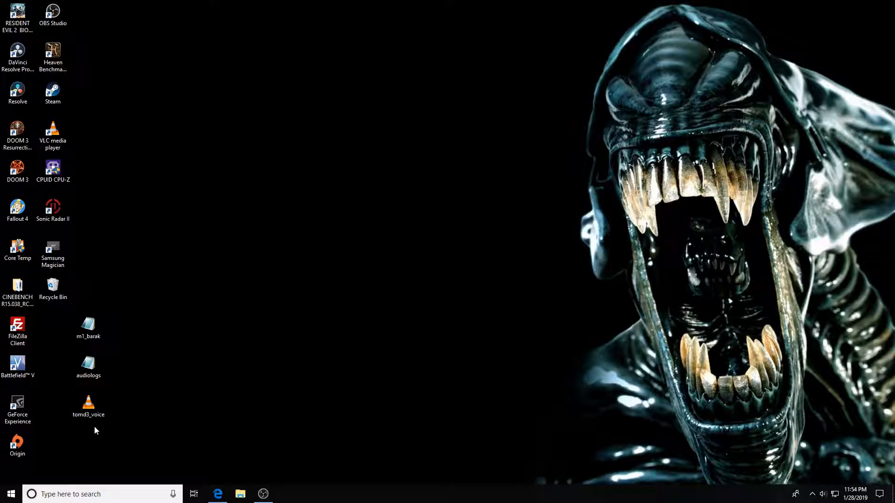
double_click(87, 407)
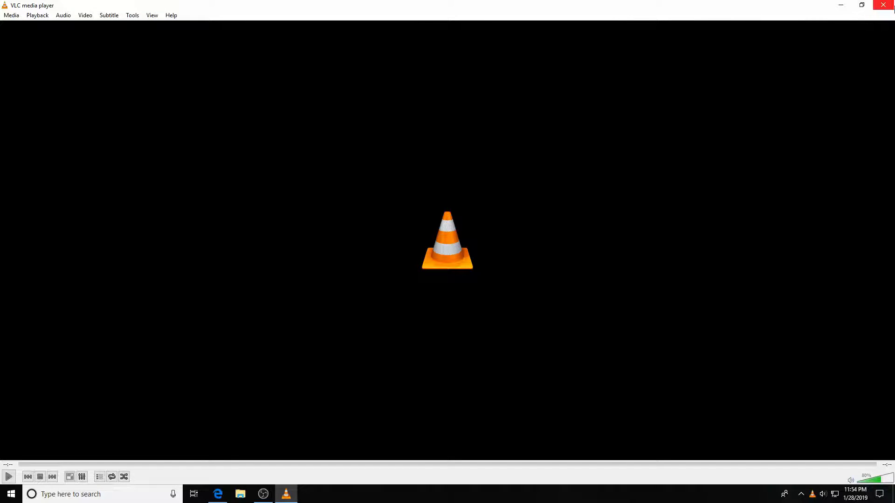
left_click(884, 6)
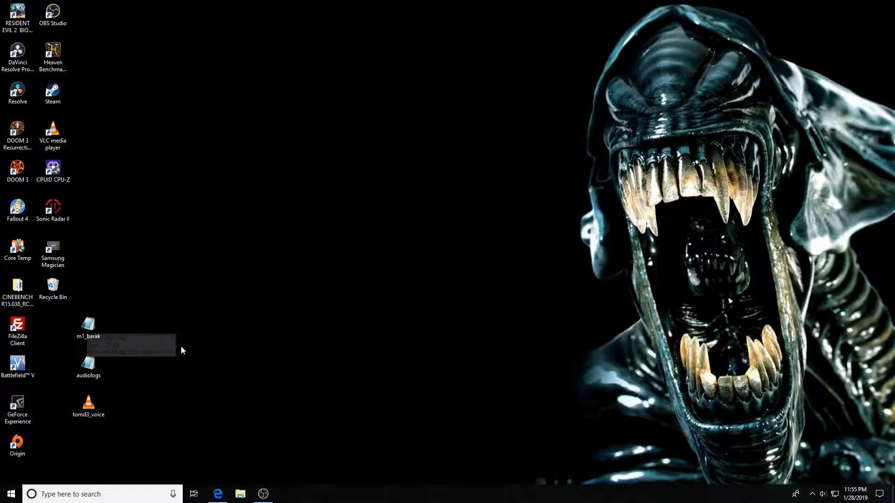
Read through the m1_barak PDA file in Notepad, minimize it, and bring up File Explorer.
double_click(89, 326)
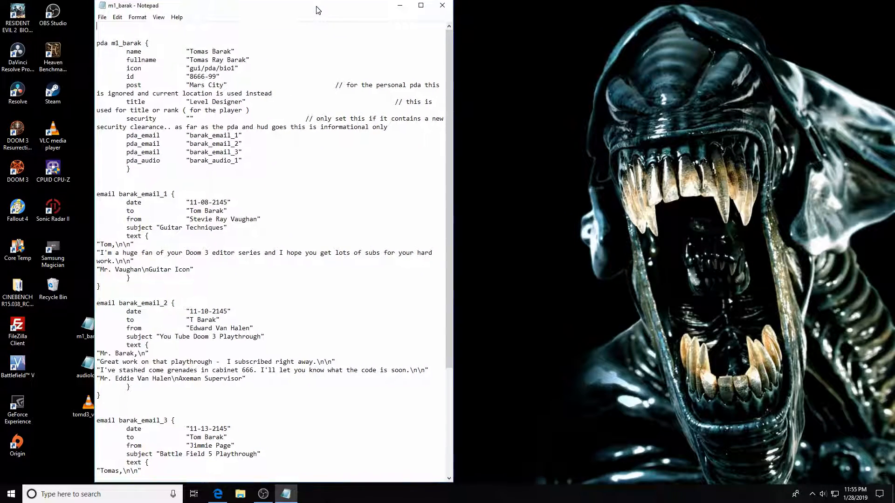
left_click_drag(450, 61, 433, 230)
scroll(433, 233, "up", 6)
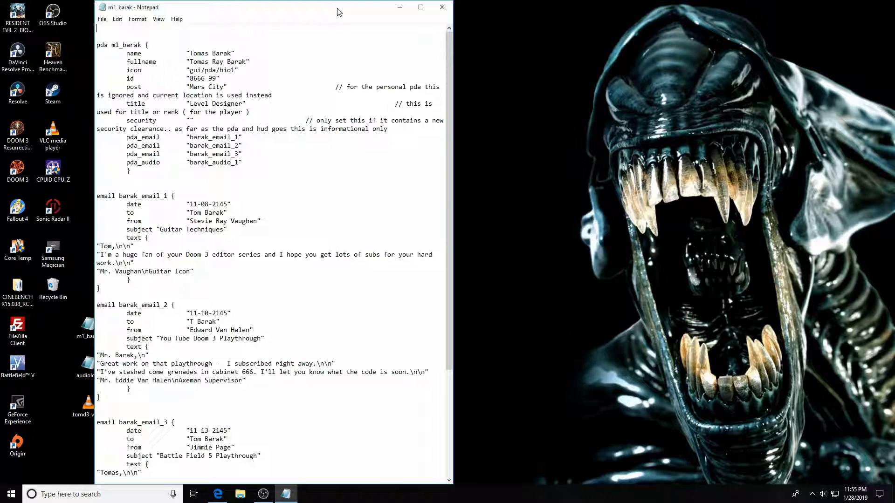
left_click_drag(338, 6, 331, 9)
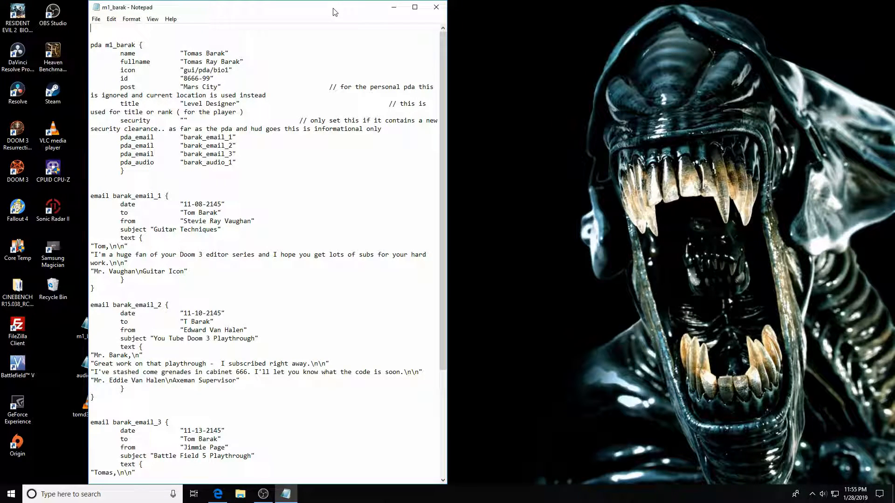
left_click(390, 7)
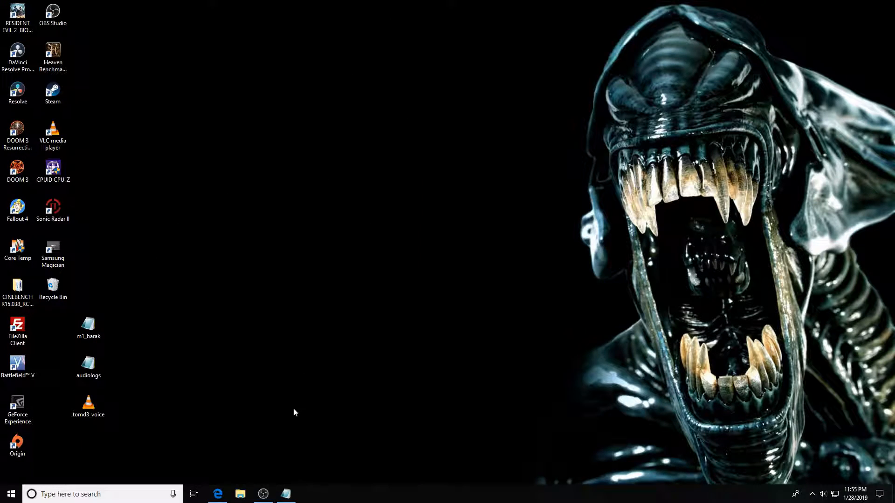
left_click(240, 495)
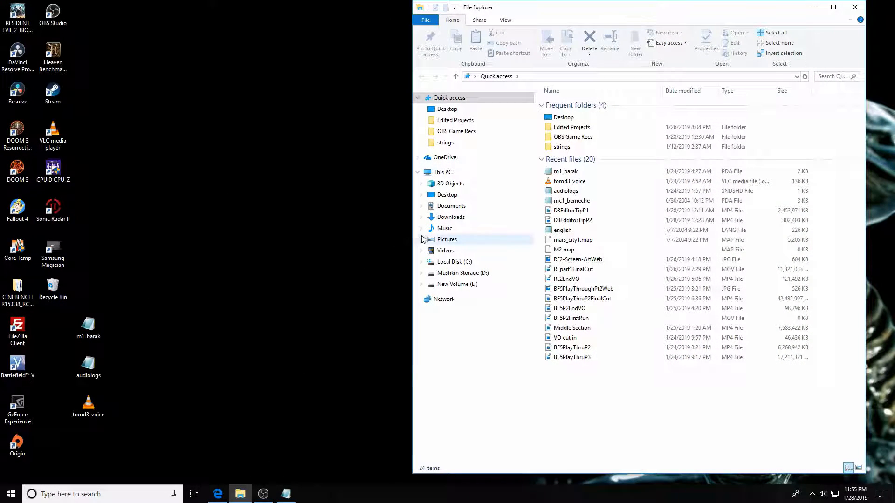
Browse D: through Downloads\steamapps\common\Doom 3\base, then return to the D: drive.
left_click(454, 276)
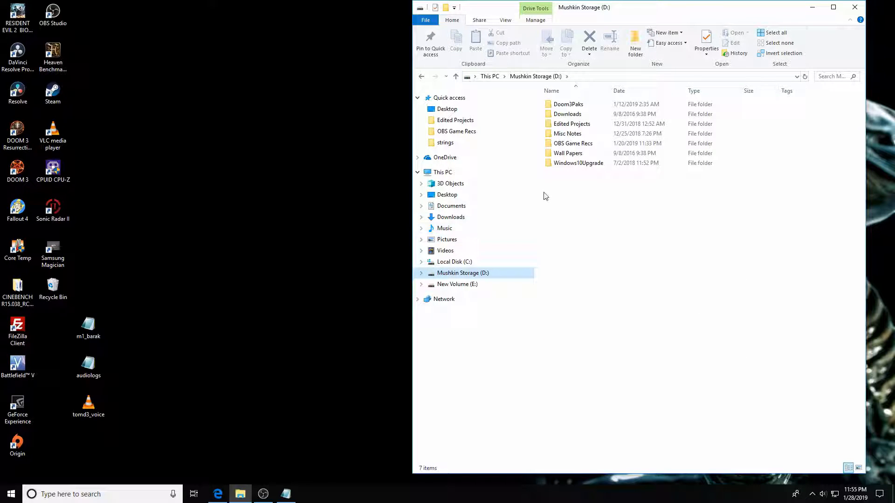
double_click(568, 114)
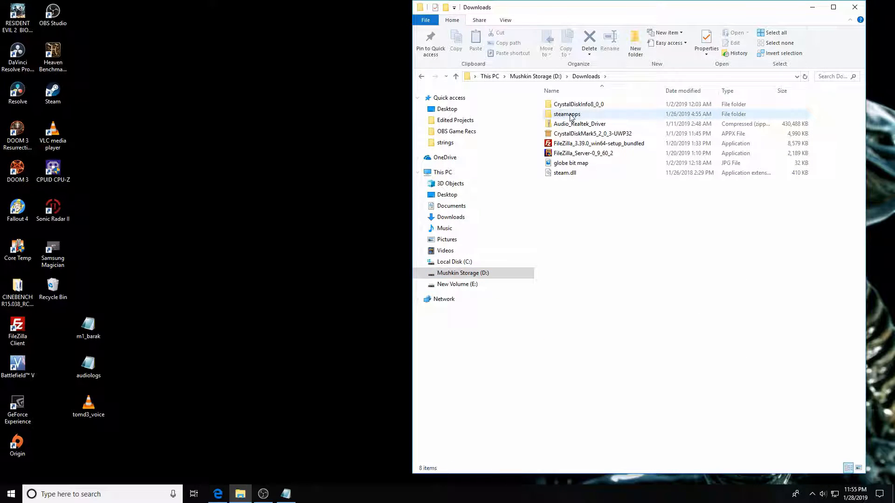
double_click(570, 115)
double_click(569, 105)
double_click(570, 107)
double_click(568, 107)
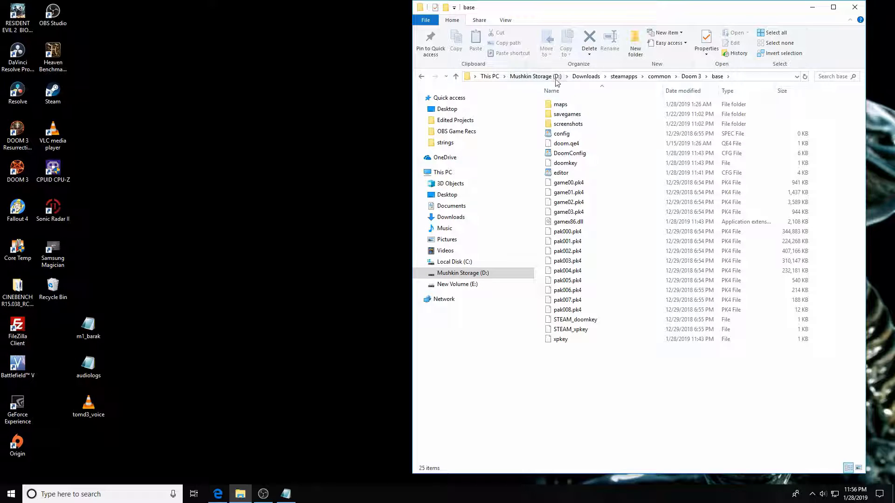
left_click(536, 76)
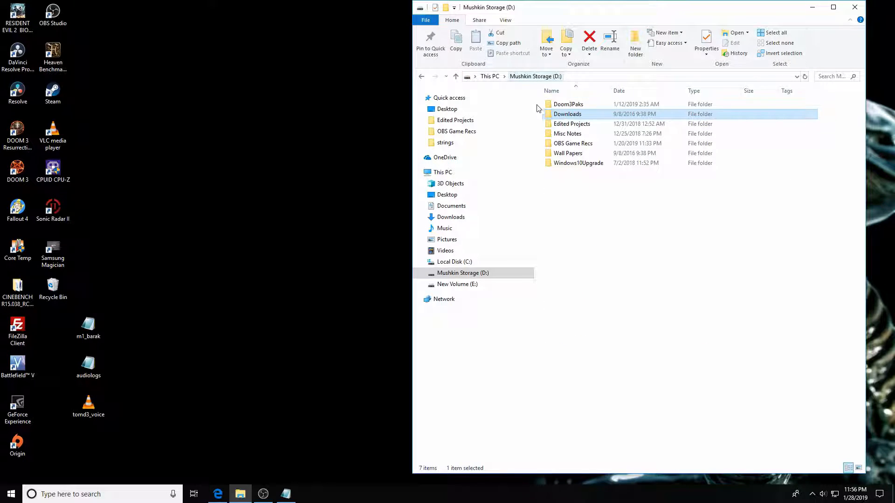
Go into Doom3Paks > pak000 > newpdas and open mc1_berneche in Notepad.
double_click(568, 106)
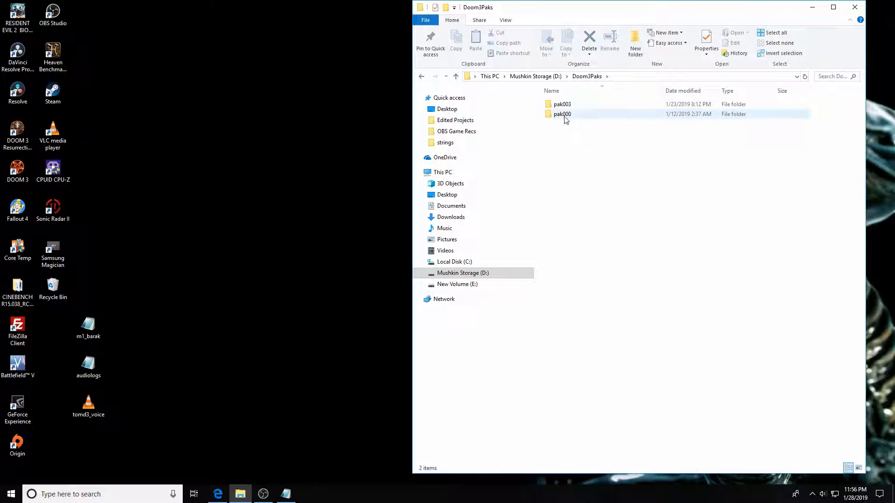
left_click(561, 117)
double_click(561, 118)
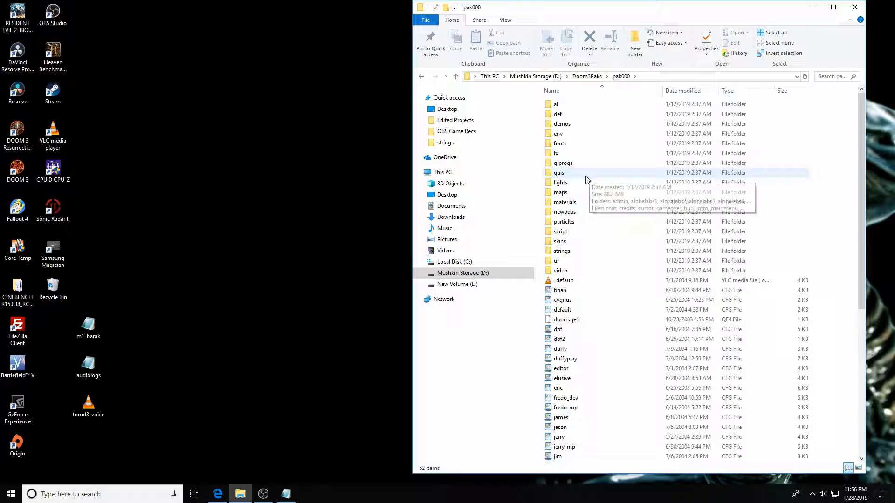
double_click(579, 212)
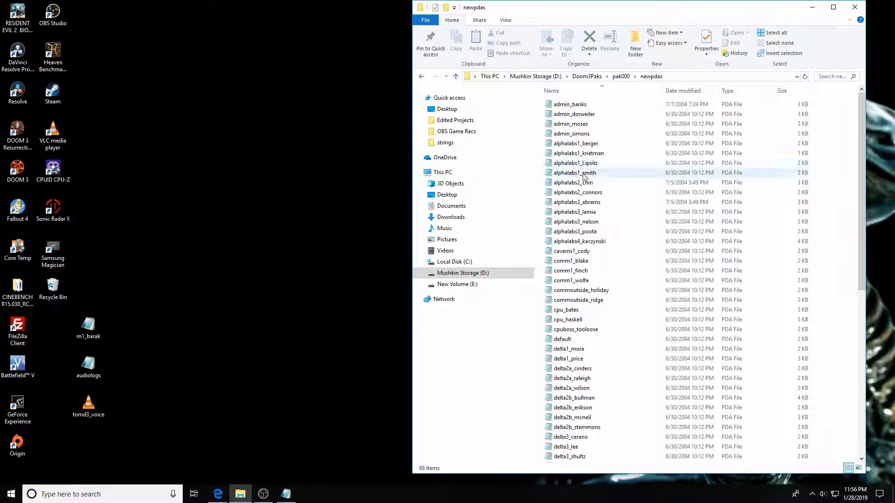
scroll(583, 215, "down", 10)
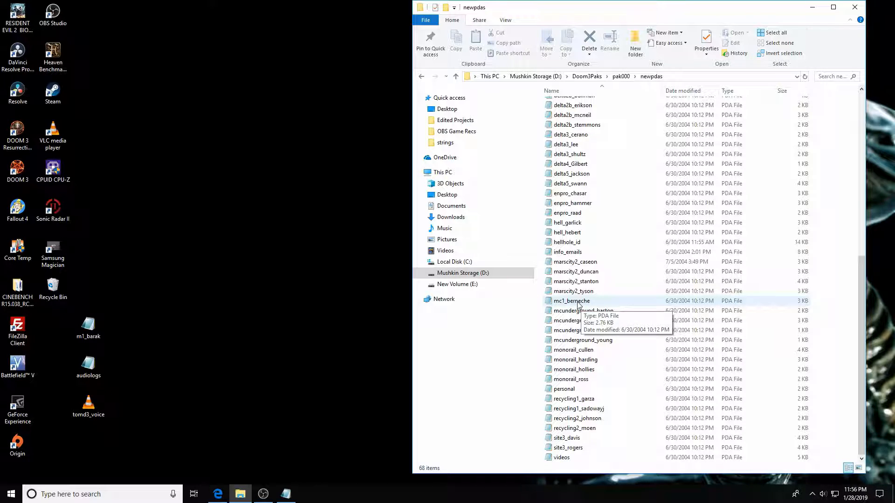
double_click(572, 301)
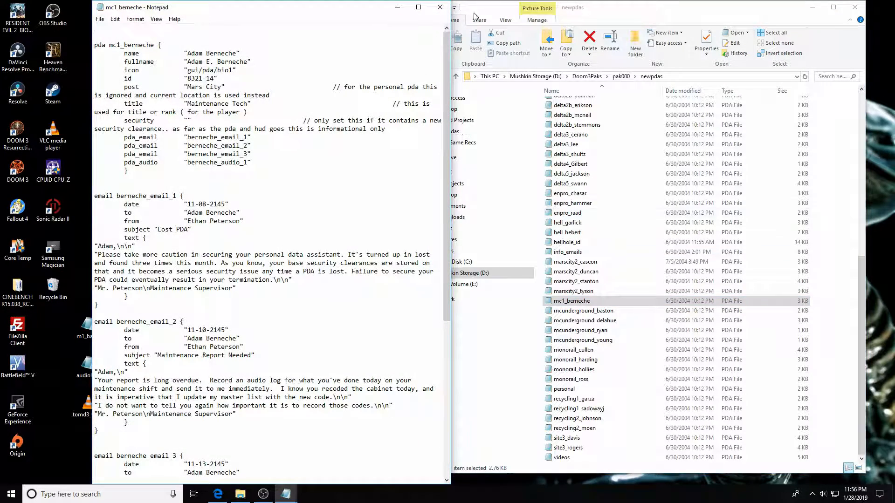
Move the mc1_berneche window centre-right and shift File Explorer left before minimizing it.
left_click(813, 7)
left_click_drag(324, 18, 643, 16)
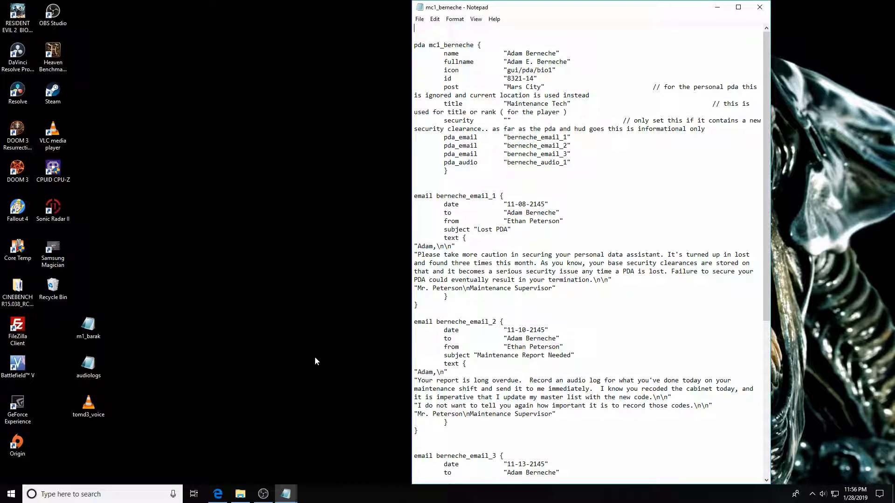
left_click(243, 494)
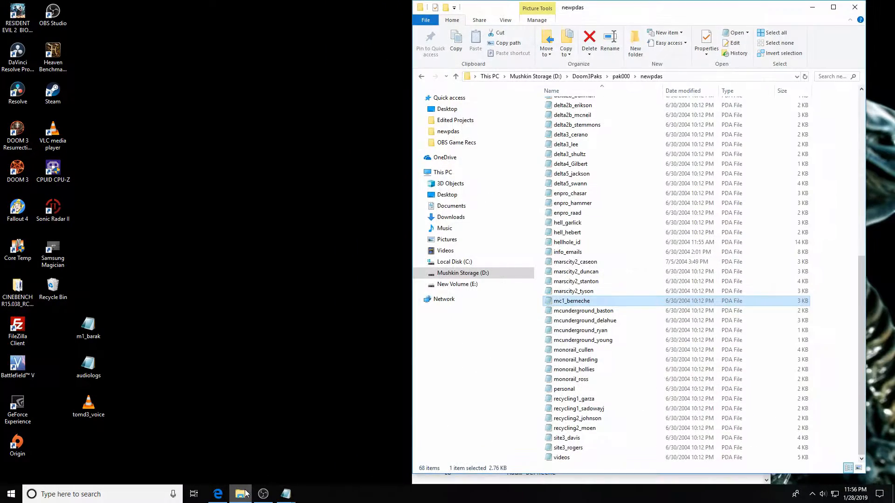
left_click_drag(688, 15, 436, 41)
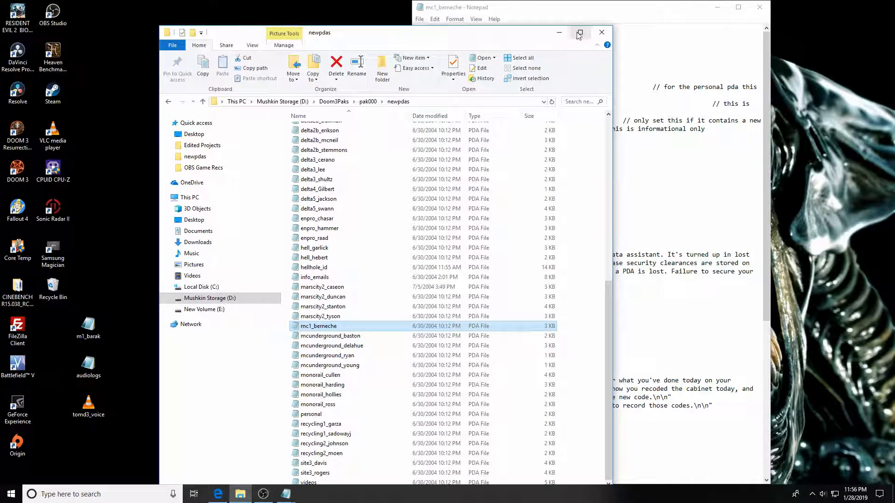
left_click(559, 32)
Show m1_barak beside mc1_berneche for comparison, then minimize m1_barak again.
mouse_move(285, 494)
left_click(262, 454)
left_click_drag(535, 16, 567, 17)
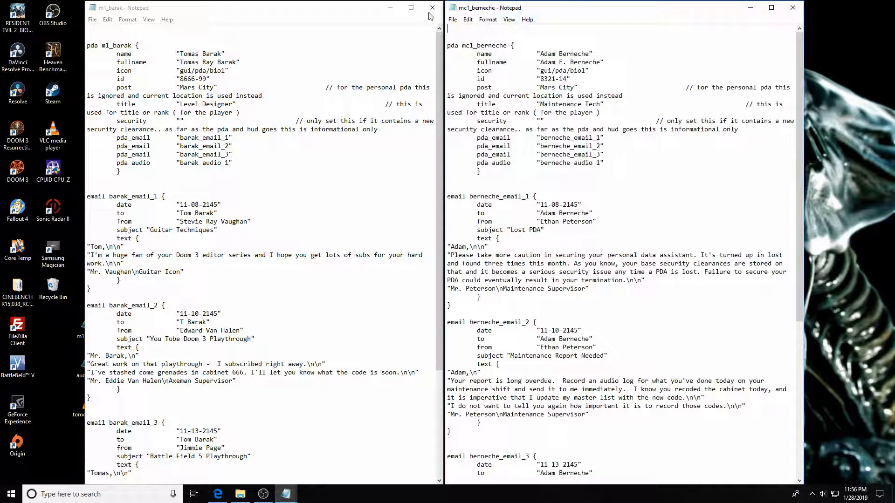
left_click(390, 10)
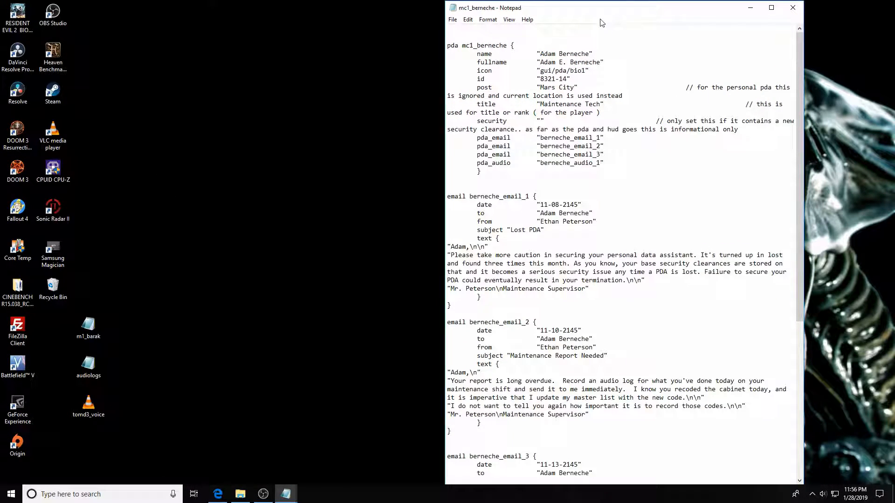
left_click_drag(611, 9, 607, 8)
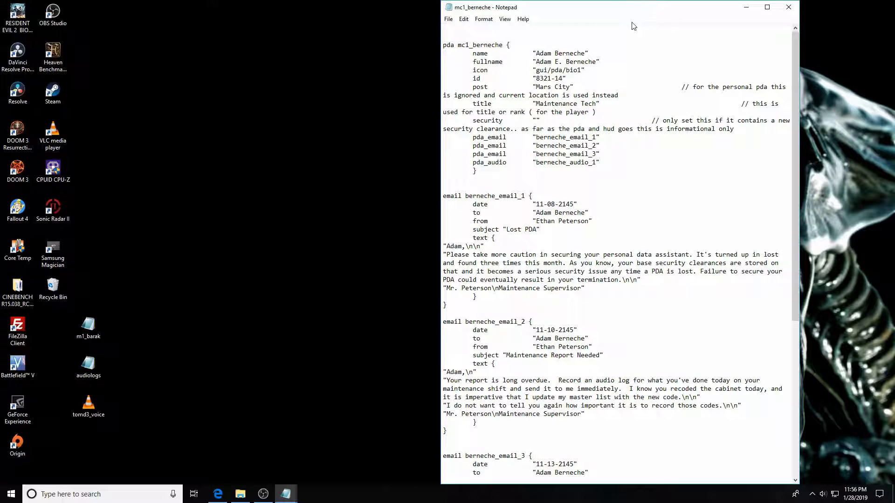
left_click(448, 19)
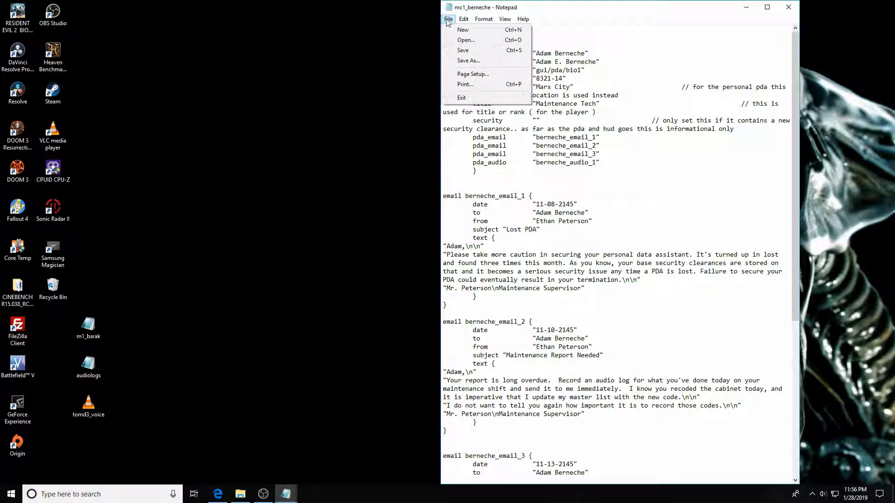
Start a Save As with the name changed to m1_barak.pda, then cancel it.
left_click(468, 61)
left_click(548, 227)
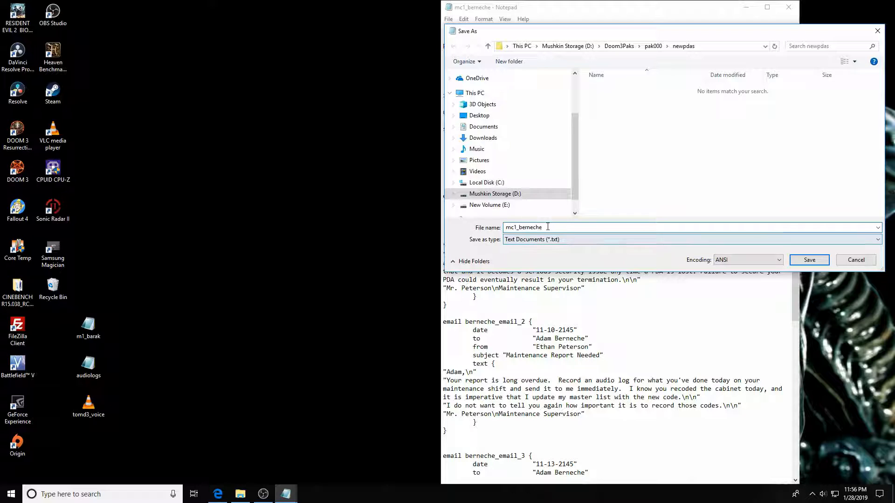
type("m1_barak")
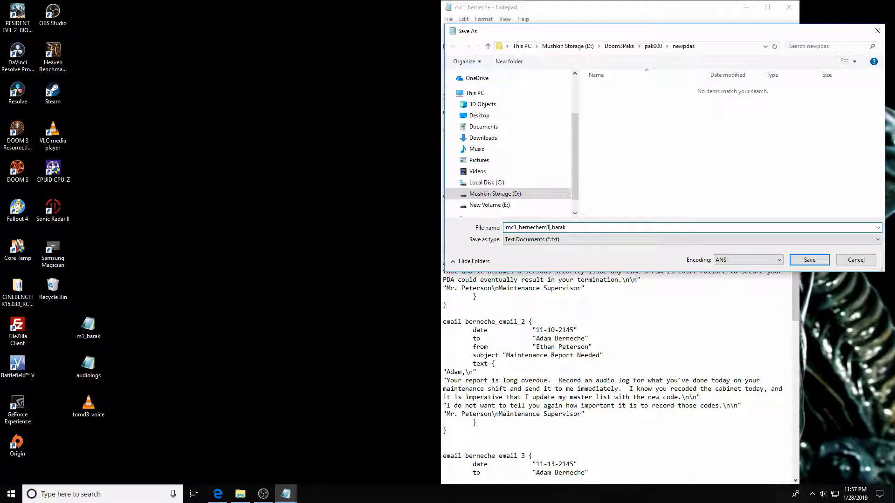
key("Left")
key("Left")
key("Left")
key("Left")
key("Left")
key("Left")
key("Left")
key("Left")
key("BackSpace")
key("BackSpace")
key("BackSpace")
key("BackSpace")
key("BackSpace")
key("BackSpace")
key("BackSpace")
key("BackSpace")
key("BackSpace")
key("BackSpace")
key("BackSpace")
key("BackSpace")
key("End")
left_click(856, 260)
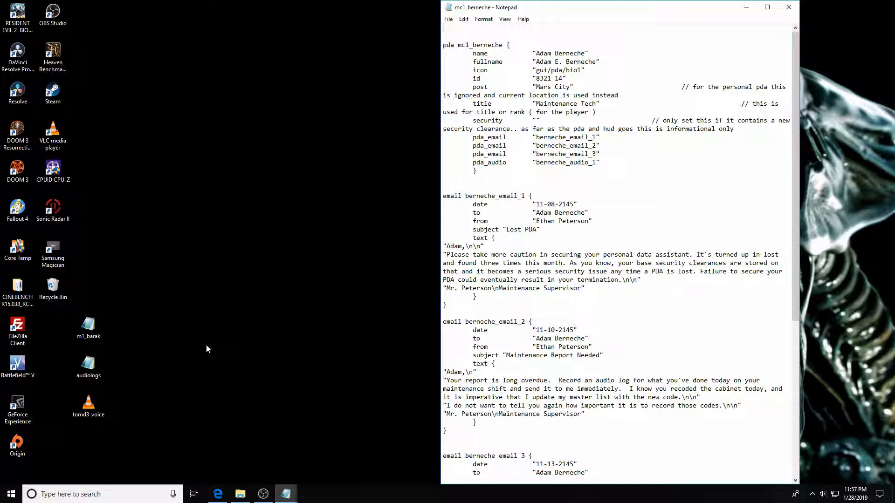
Restore the m1_barak Notepad window and settle it on the left.
left_click(285, 494)
left_click(309, 447)
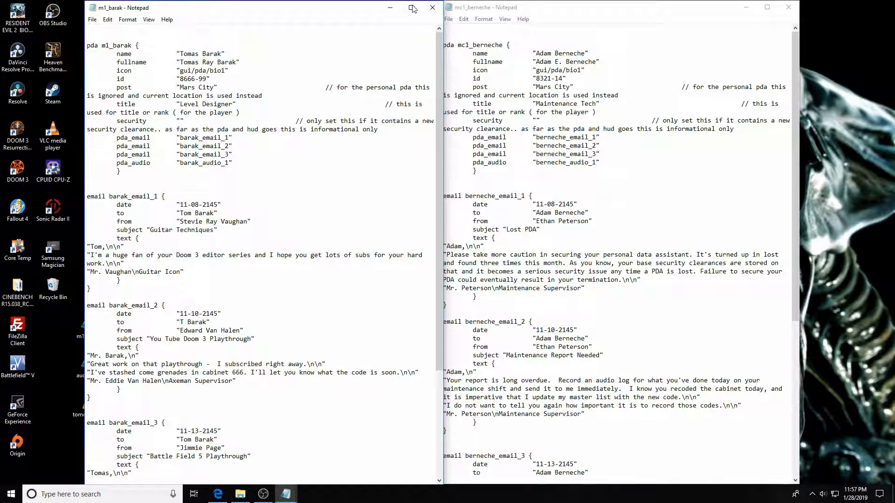
mouse_move(356, 14)
left_mouse_down()
mouse_move(348, 9)
mouse_move(357, 12)
left_mouse_up()
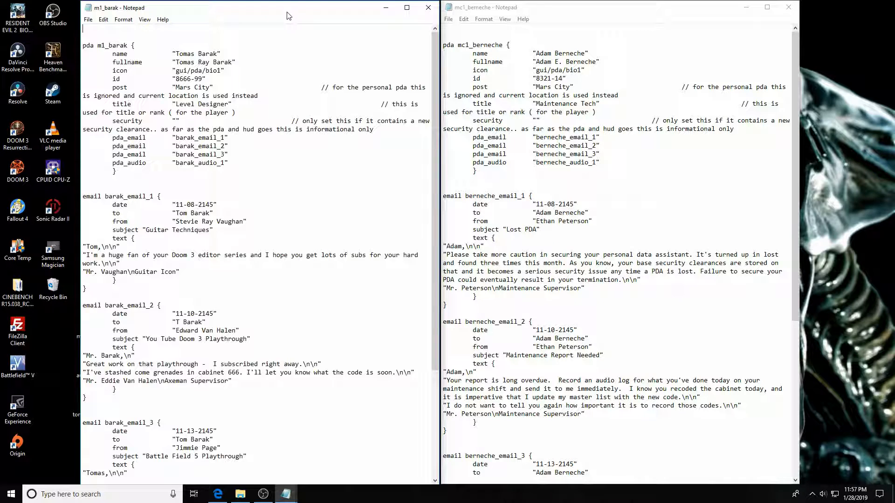
left_click_drag(289, 16, 291, 16)
left_click_drag(549, 13, 550, 14)
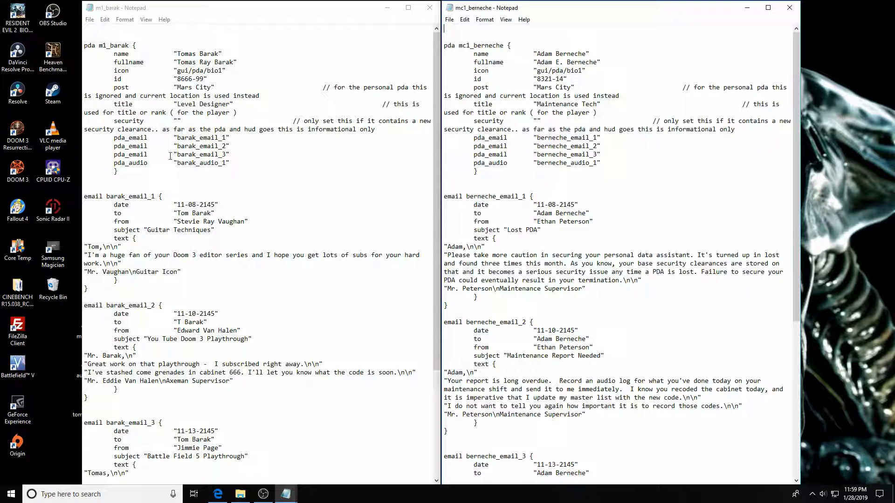
Scroll m1_barak to its emails dated 11-08-2145, 11-10-2145 and 11-13-2145, checking the first sender.
scroll(174, 185, "down", 2)
scroll(177, 184, "down", 1)
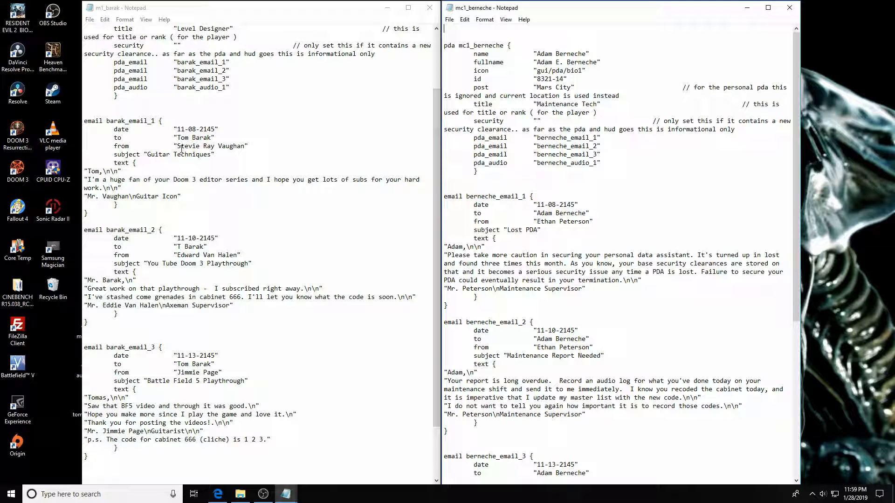
left_click(244, 147)
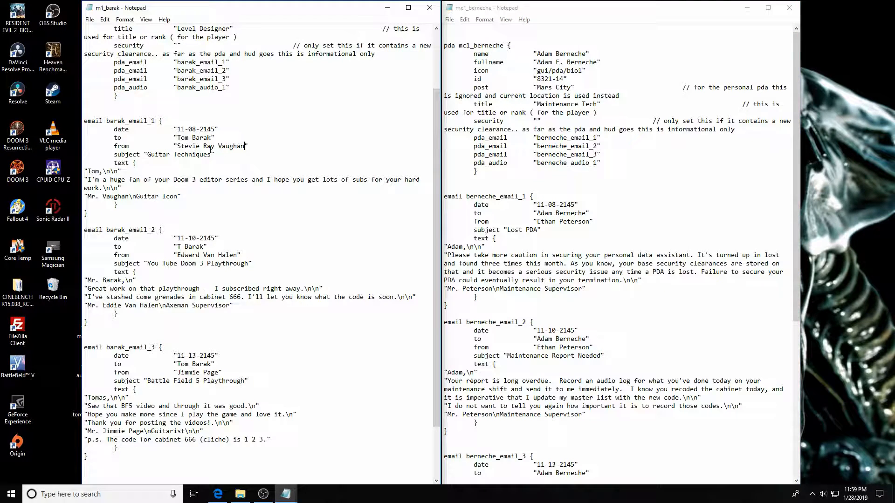
left_click_drag(177, 147, 247, 146)
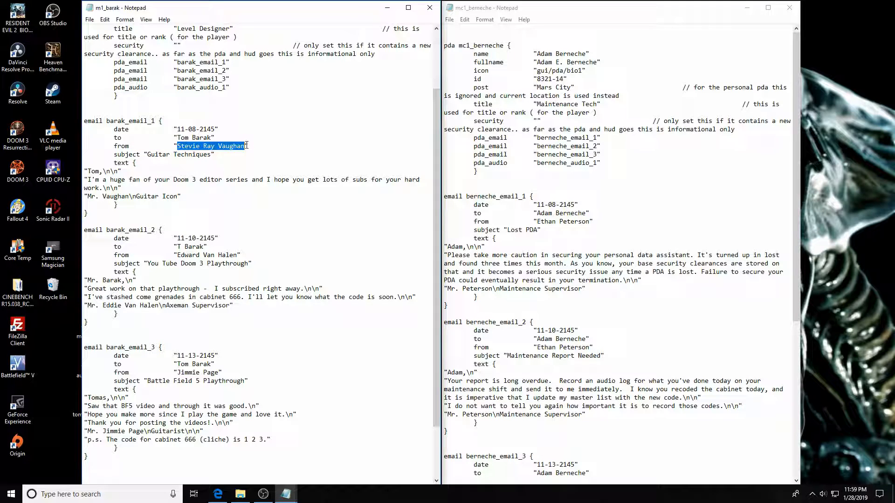
left_click(218, 152)
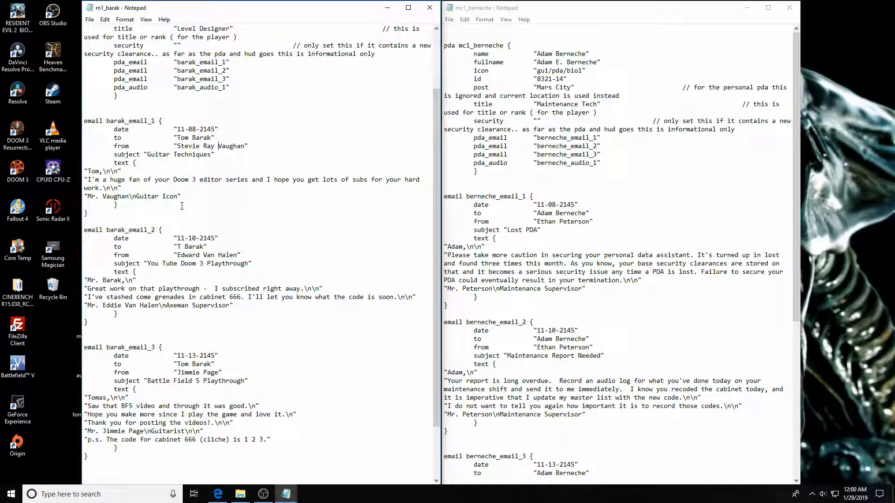
Scroll both files to their audio blocks, showing barak_audio_1, and stretch m1_barak to full height.
scroll(182, 205, "down", 2)
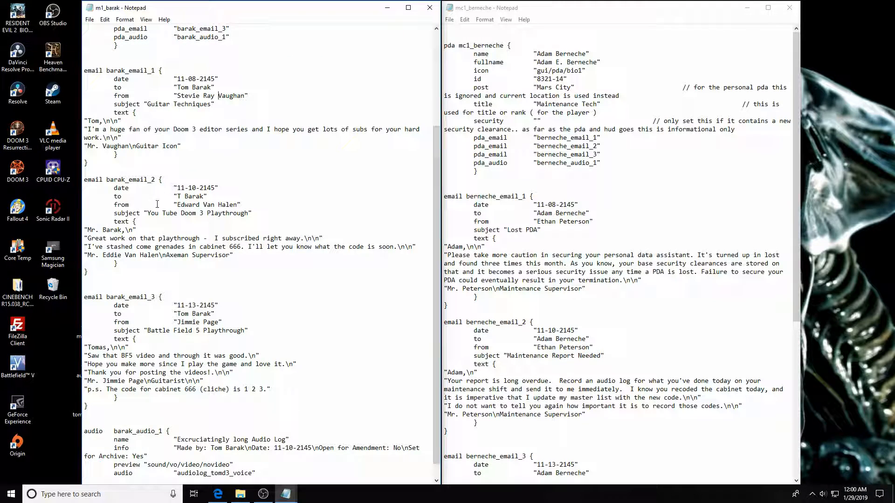
scroll(220, 273, "down", 1)
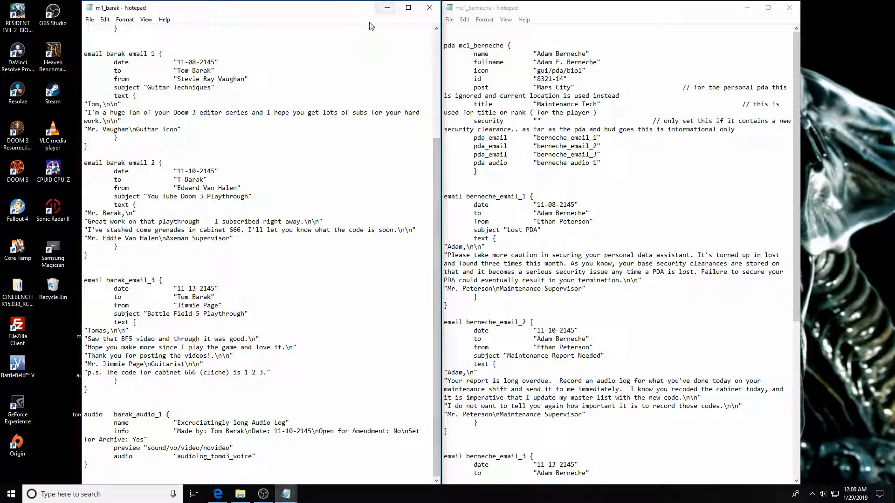
mouse_move(357, 3)
left_mouse_down()
mouse_move(355, 69)
mouse_move(355, 8)
left_mouse_up()
scroll(289, 270, "down", 3)
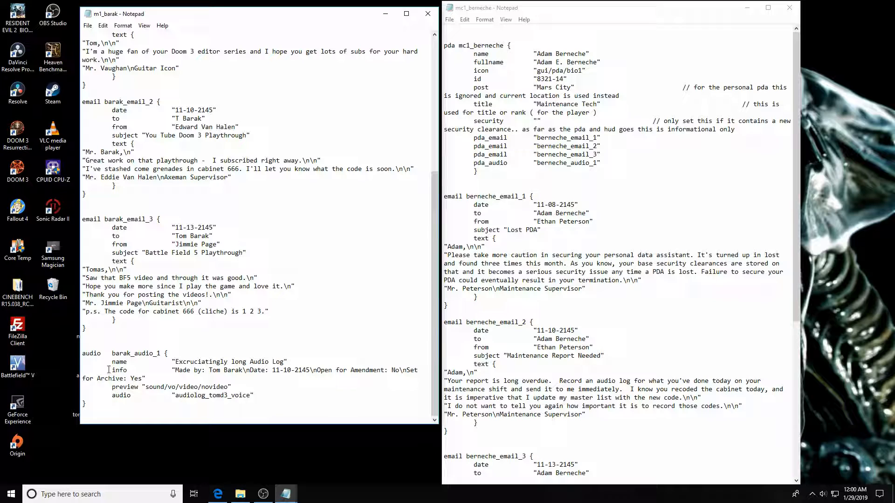
left_click(526, 312)
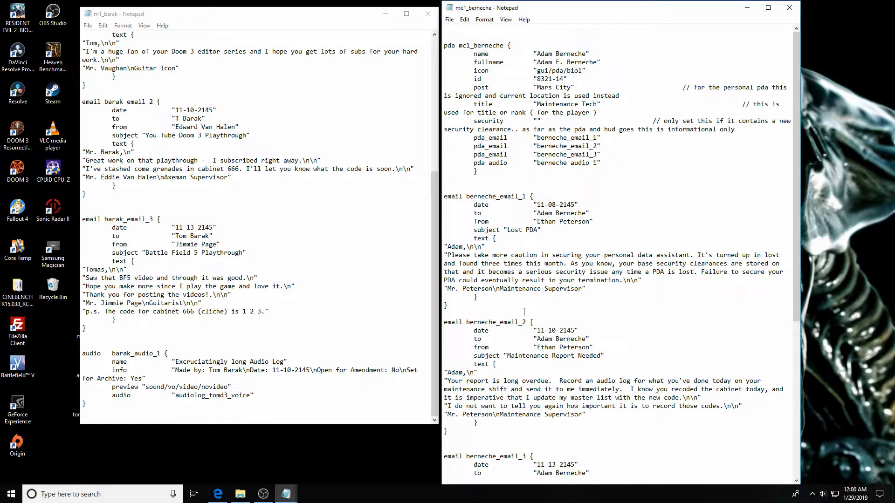
scroll(526, 308, "down", 10)
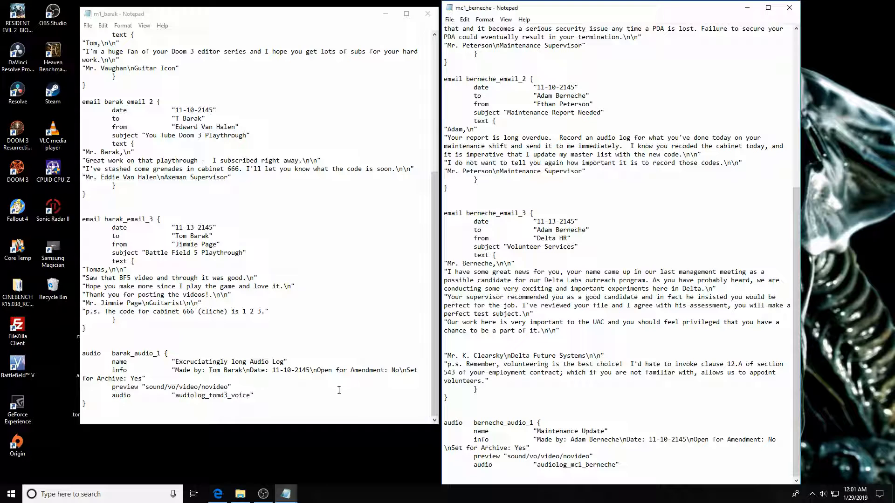
left_click_drag(352, 422, 337, 477)
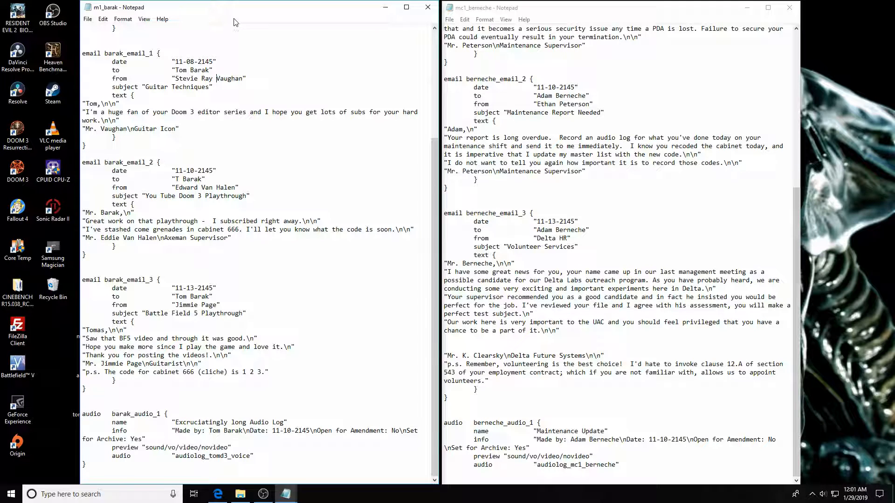
left_click_drag(266, 17, 349, 17)
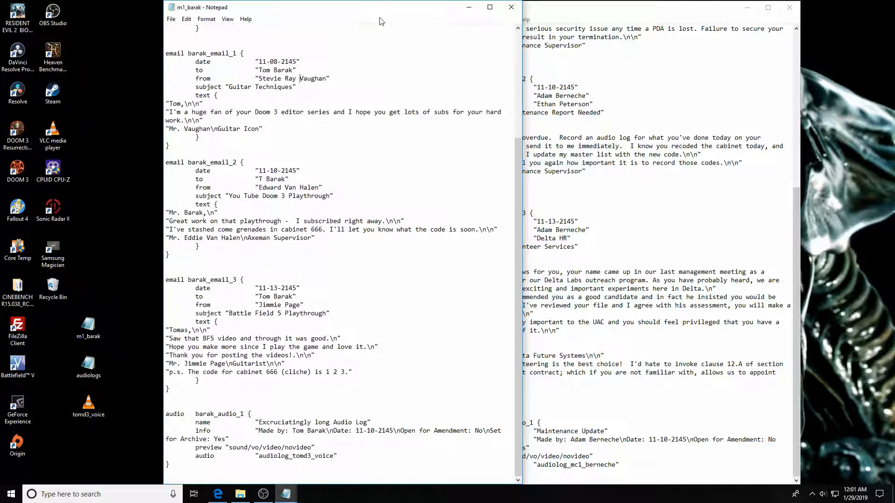
left_click_drag(400, 15, 302, 18)
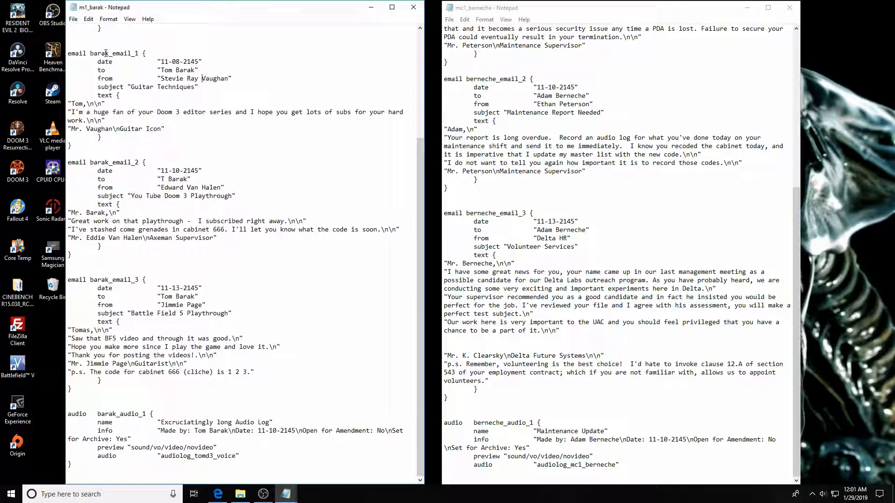
Close the m1_barak and mc1_berneche Notepad windows and deselect on the desktop.
left_click(413, 11)
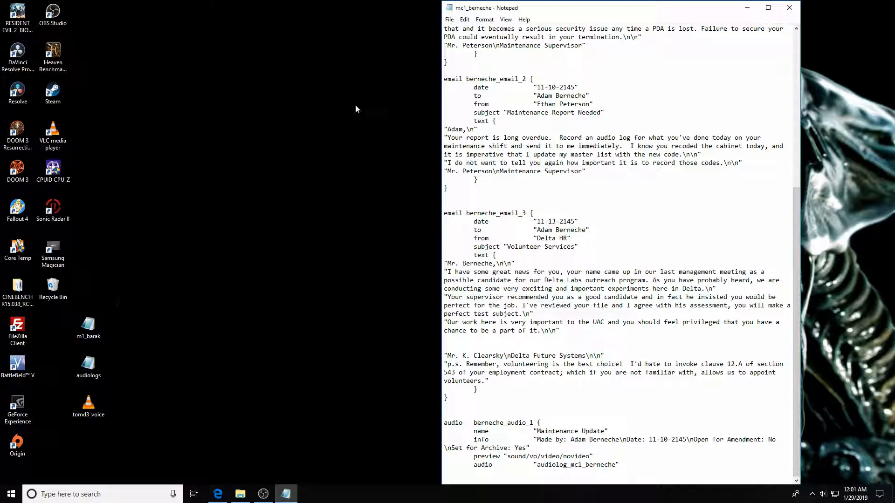
left_click(789, 8)
left_click(294, 232)
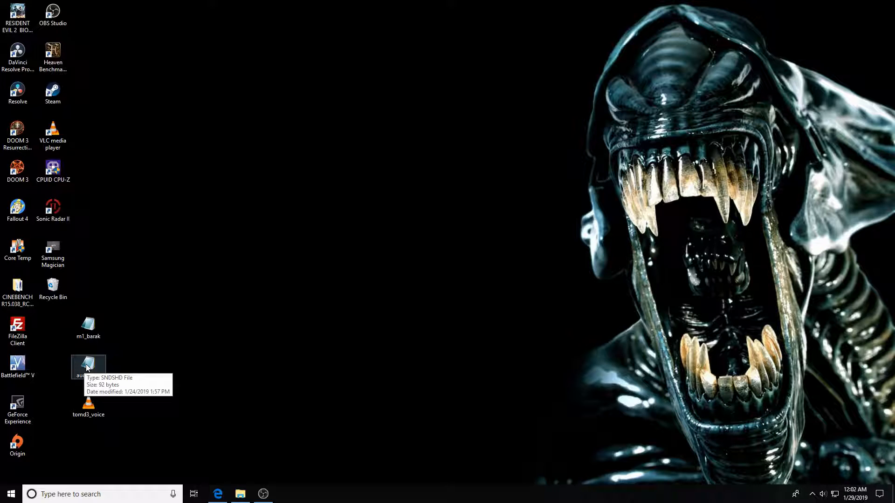
Open the audiologs sound shader file from the desktop in Notepad.
double_click(86, 366)
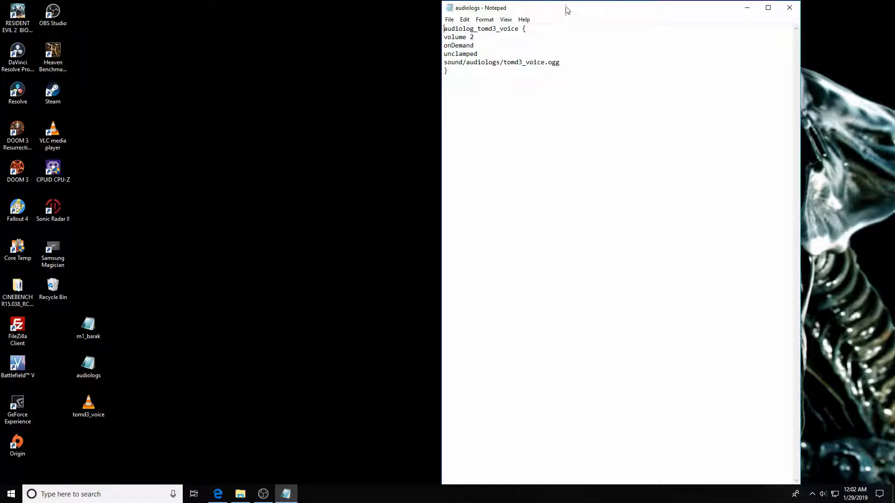
left_click_drag(567, 4, 568, 22)
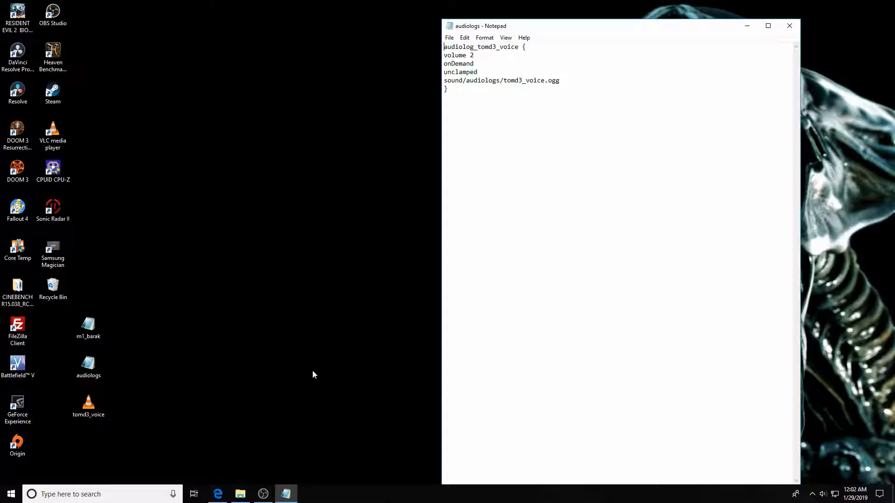
left_click(285, 494)
left_click(285, 494)
Check the audiolog_tomd3_voice shader name and its sound/audiologs/tomd3_voice.ogg path.
left_click_drag(477, 46, 521, 45)
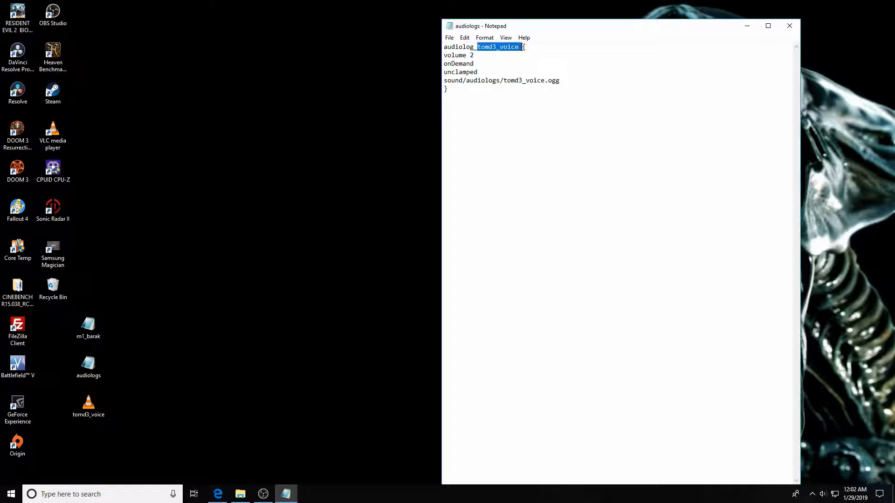
left_click(566, 57)
left_click_drag(503, 82, 560, 82)
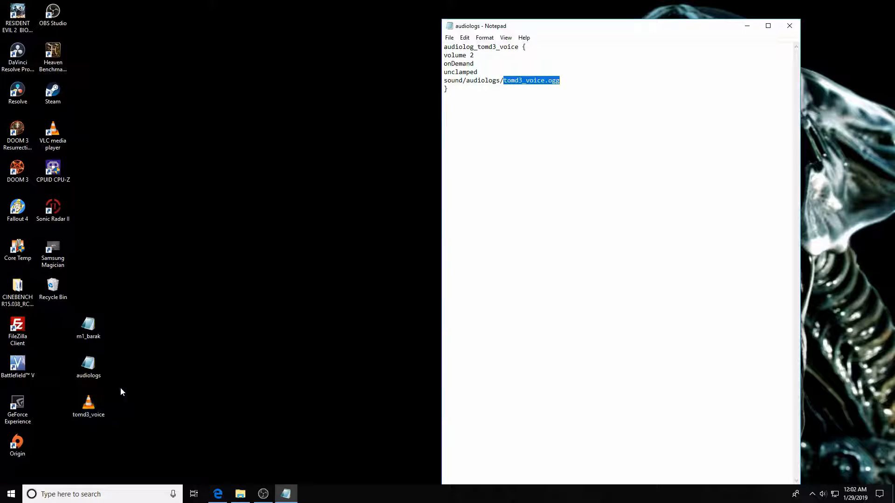
left_click(550, 89)
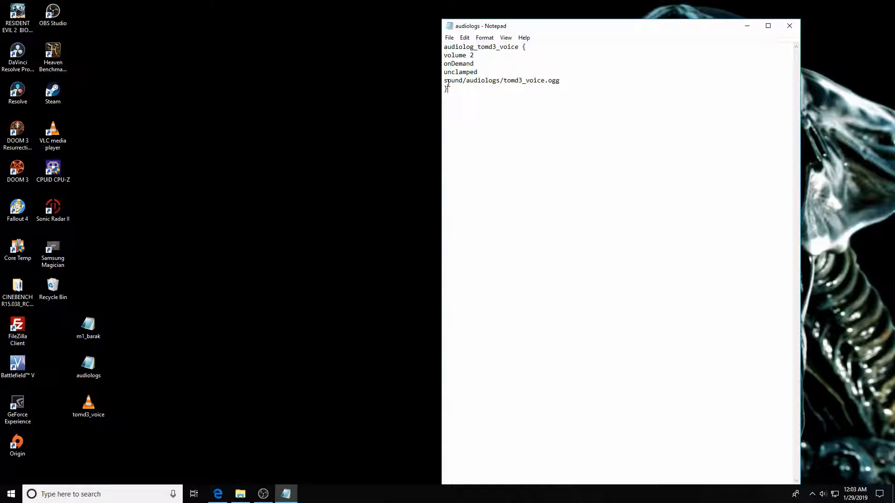
double_click(503, 79)
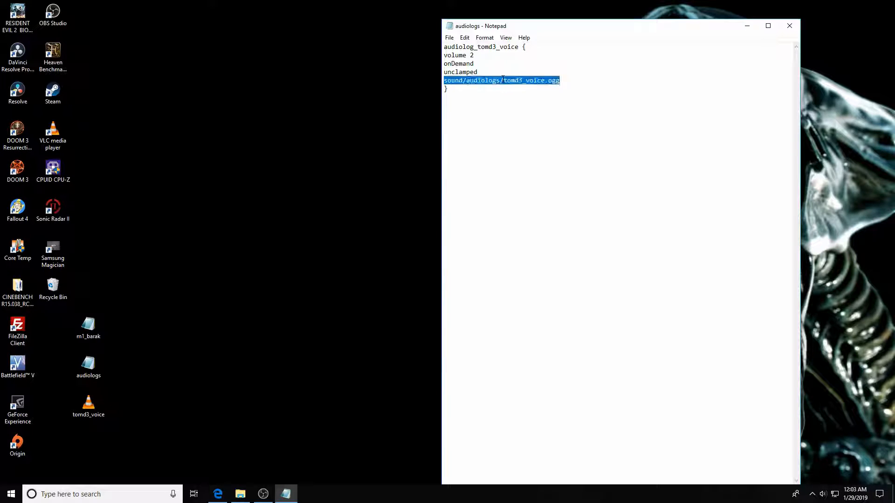
left_click(467, 88)
left_click_drag(446, 81, 503, 80)
left_click(541, 112)
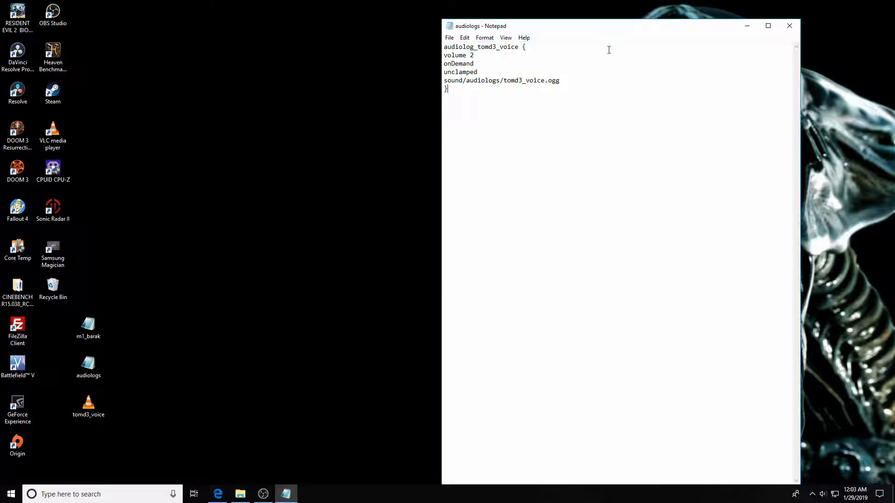
Save the shader to the Desktop via Save As, with the name corrected to audiologs.sndshd.
left_click(465, 38)
mouse_move(449, 41)
left_click(469, 79)
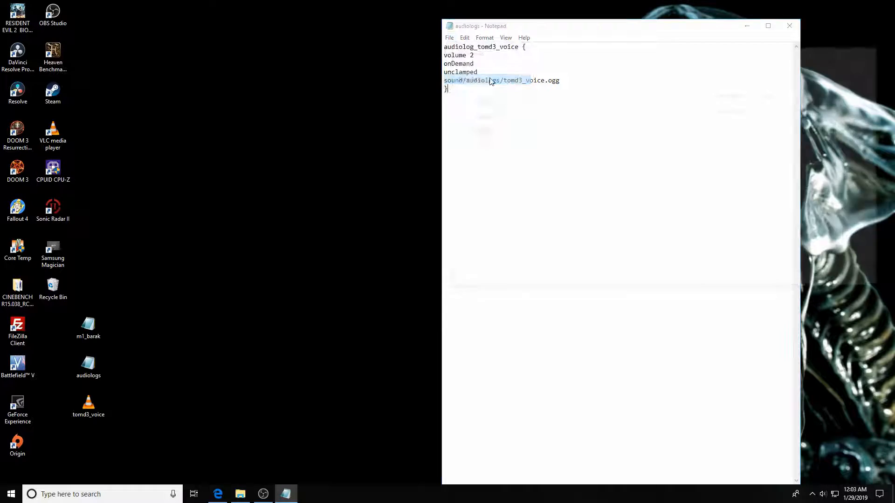
left_click(534, 247)
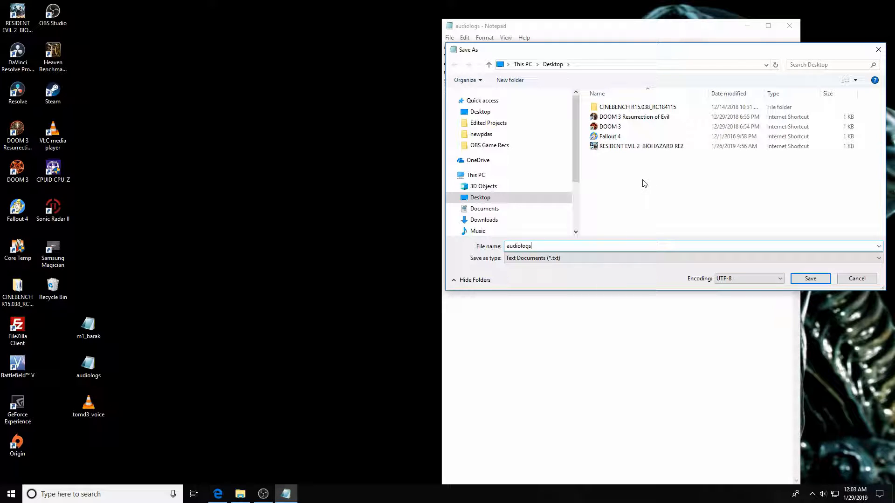
type(".")
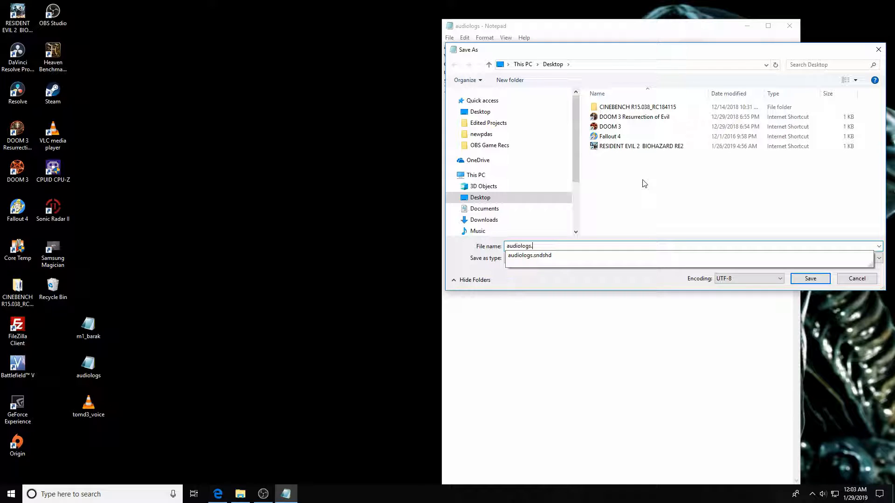
type("sndshd")
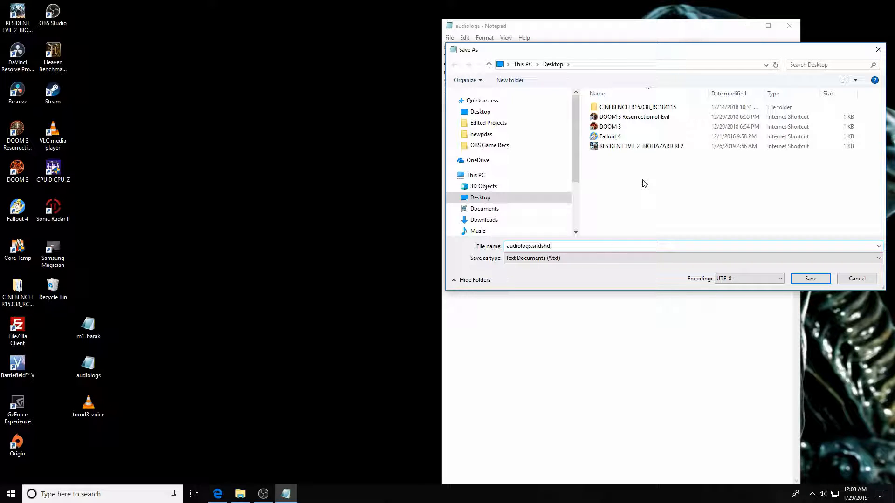
key("BackSpace")
key("BackSpace")
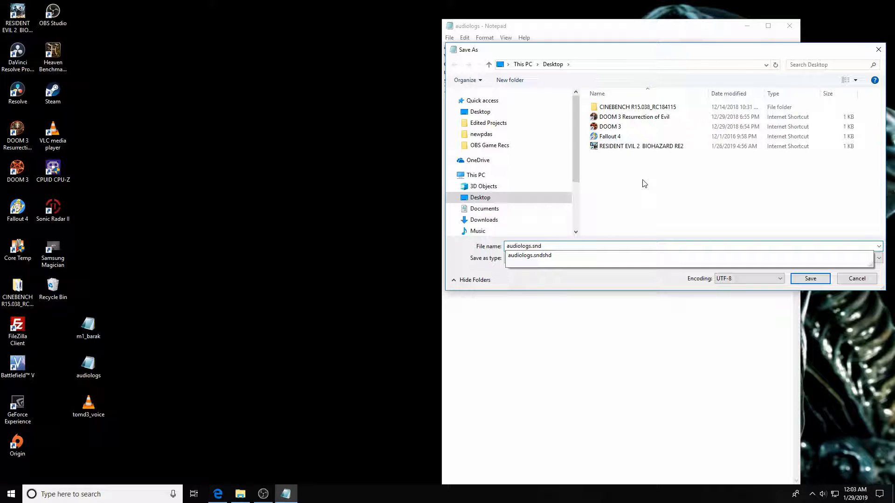
type("shd")
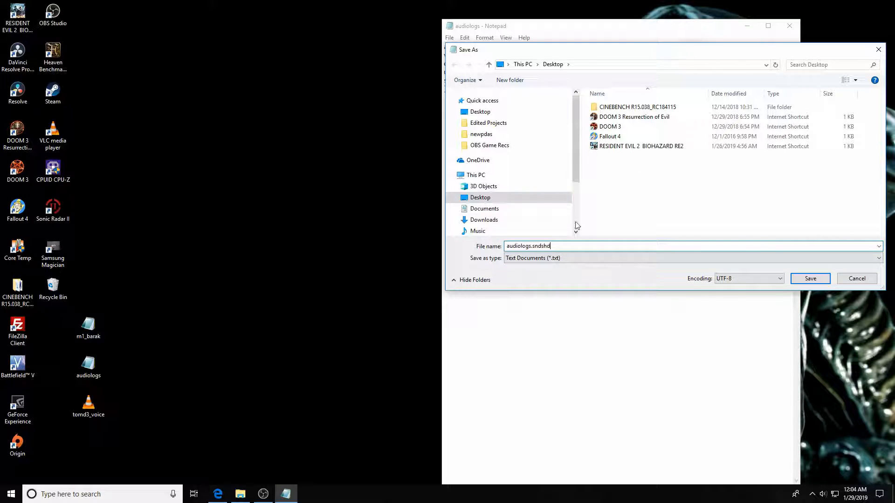
left_click(856, 278)
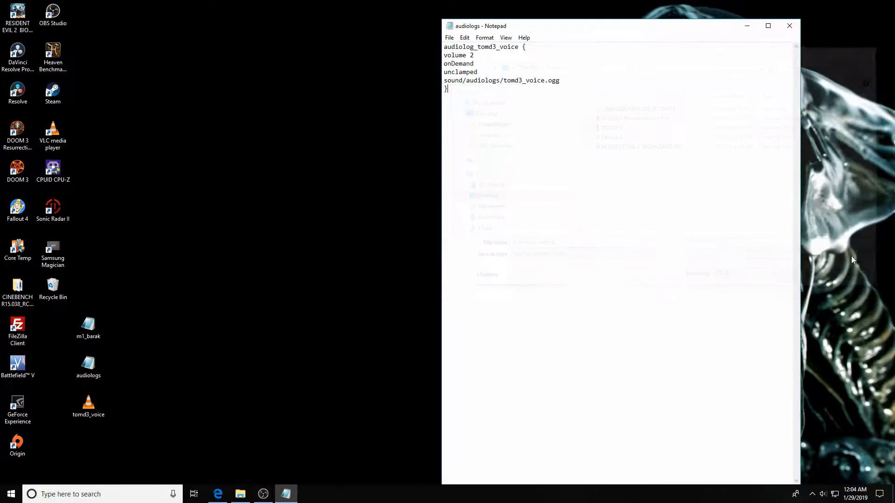
Close Notepad, then browse to D: > Downloads > steamapps > common > Doom 3 > base.
left_click(790, 27)
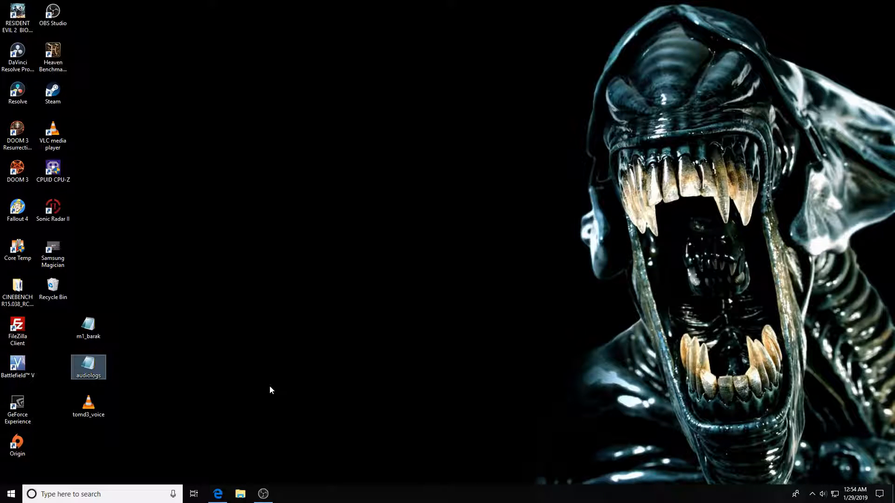
left_click(256, 353)
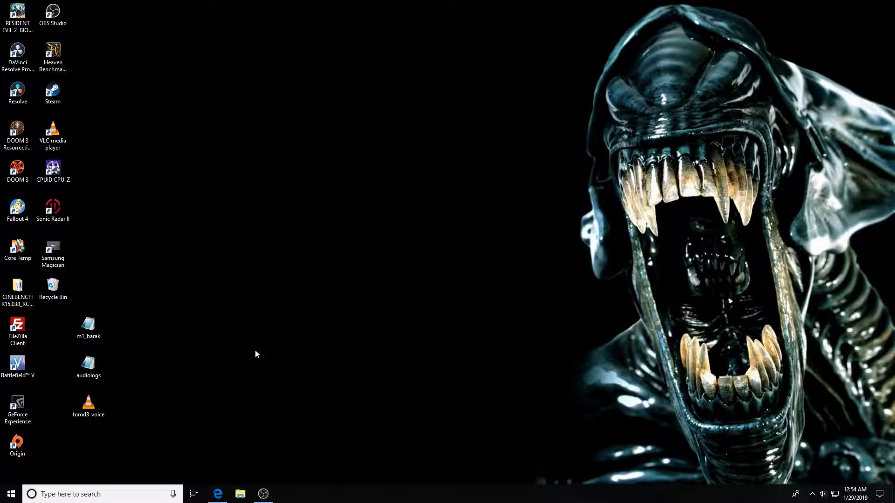
left_click(240, 495)
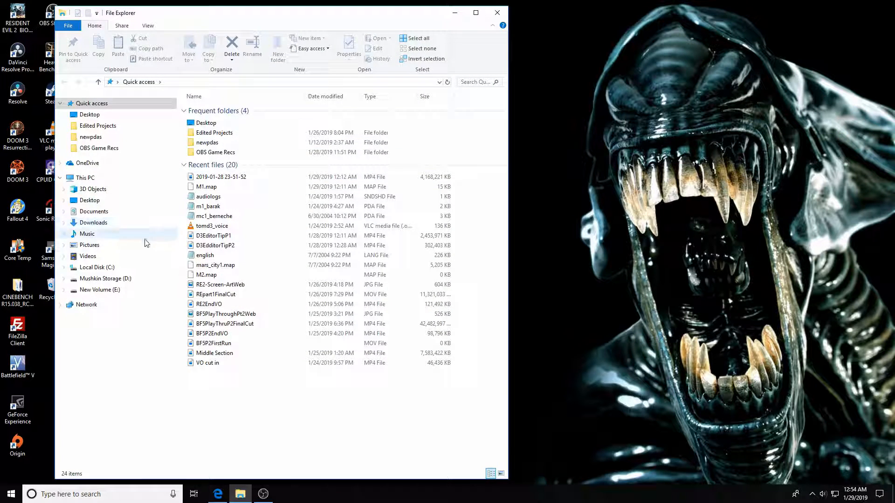
left_click(112, 278)
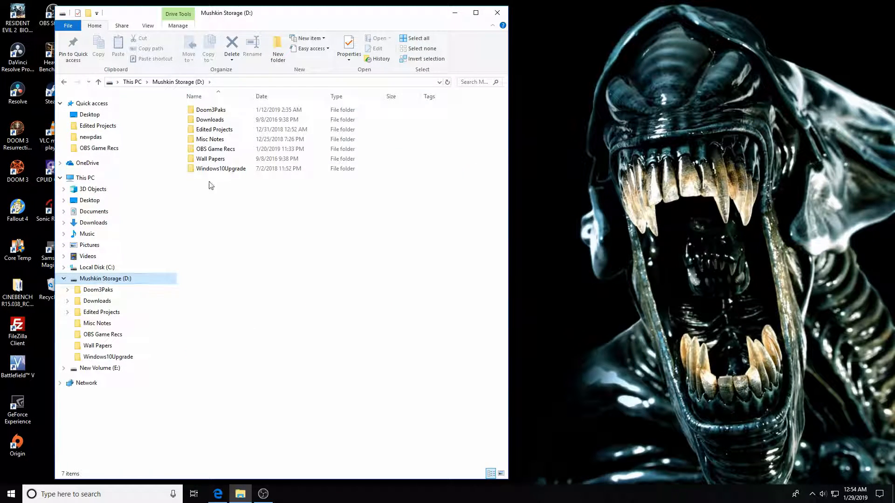
double_click(210, 120)
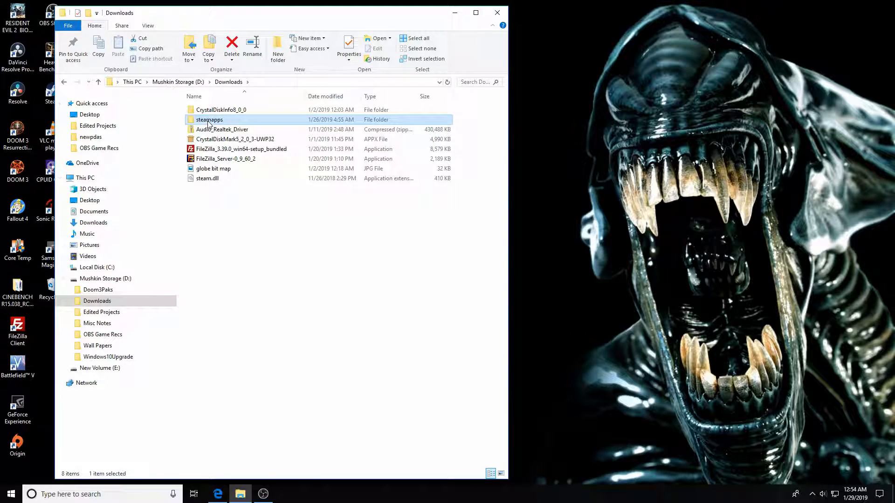
double_click(210, 121)
double_click(209, 111)
double_click(209, 111)
double_click(209, 113)
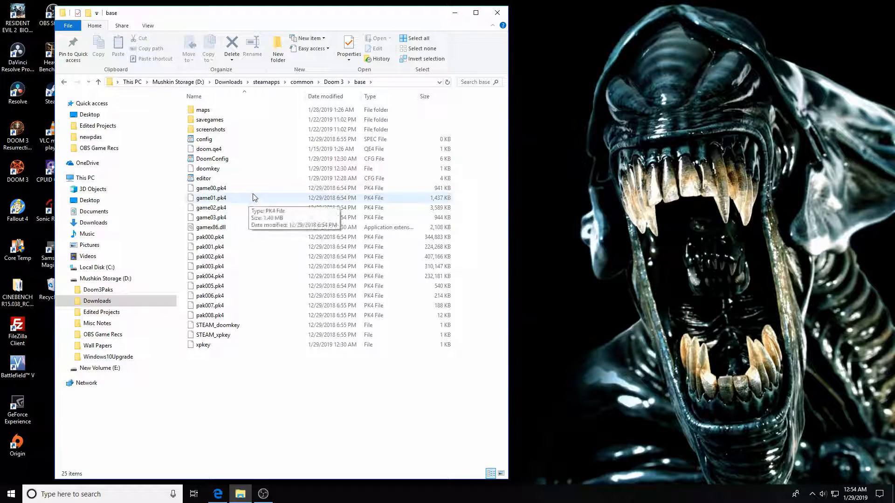
Make a new folder called newpdas inside Doom 3's base folder, then open it.
right_click(249, 124)
mouse_move(268, 233)
left_click(375, 230)
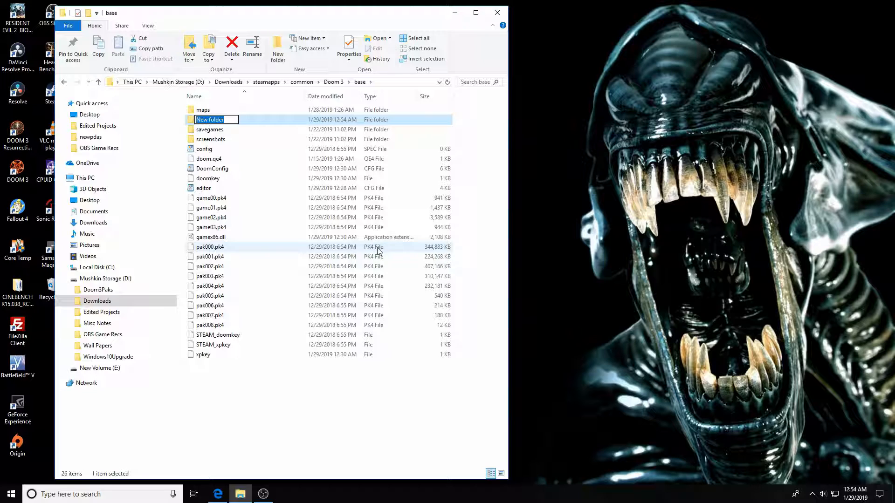
type("newpdas")
key("Return")
left_click_drag(299, 23, 457, 32)
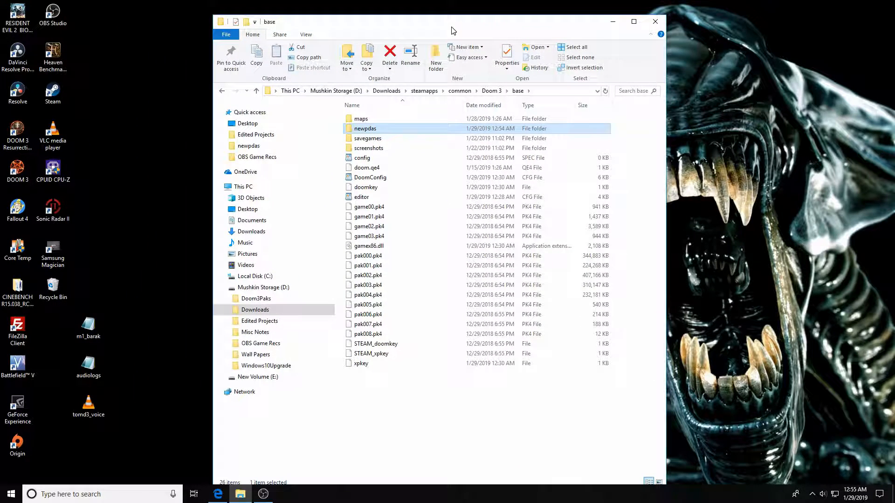
double_click(365, 129)
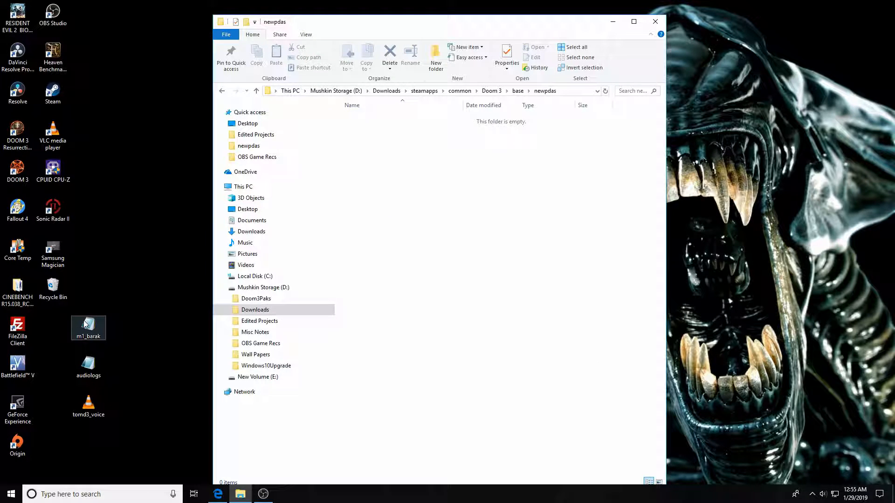
Check the m1_barak PDA definition, then copy the desktop file into newpdas.
left_click_drag(406, 28, 582, 16)
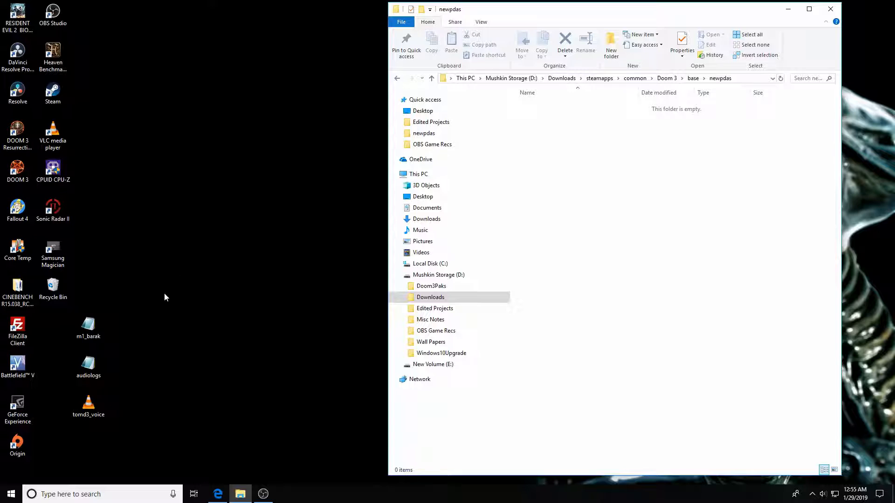
double_click(92, 328)
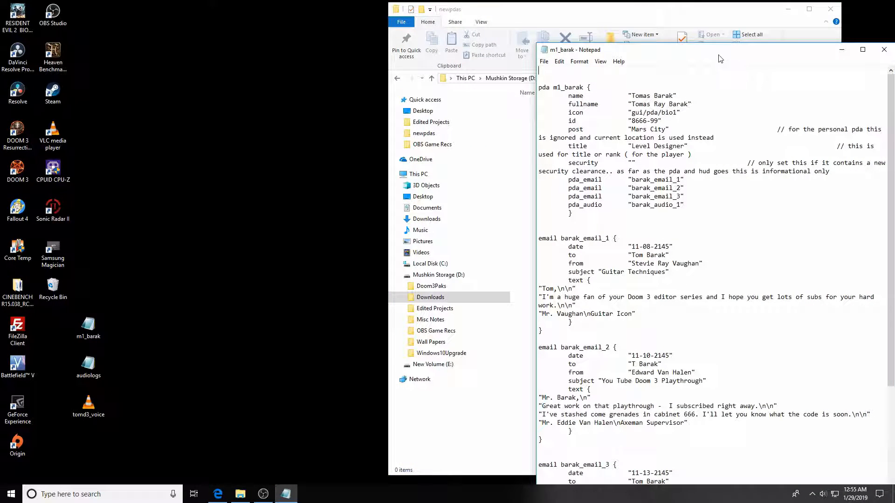
left_click(884, 50)
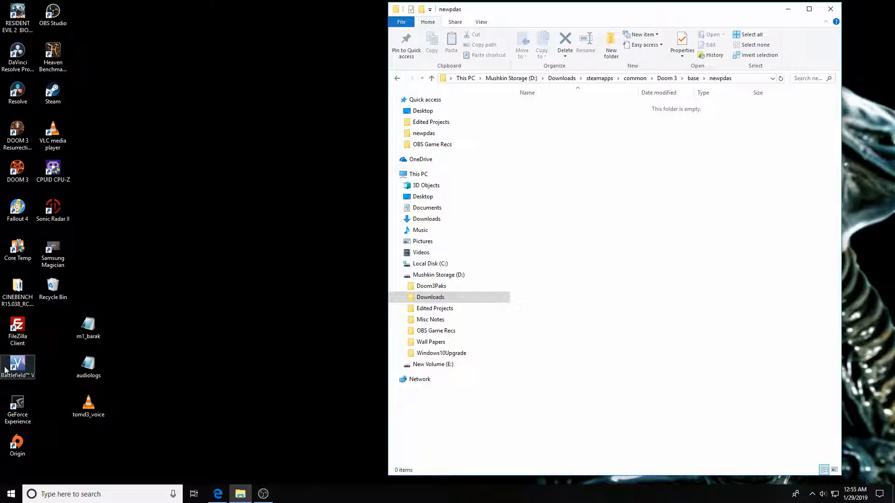
left_click_drag(82, 332, 520, 143)
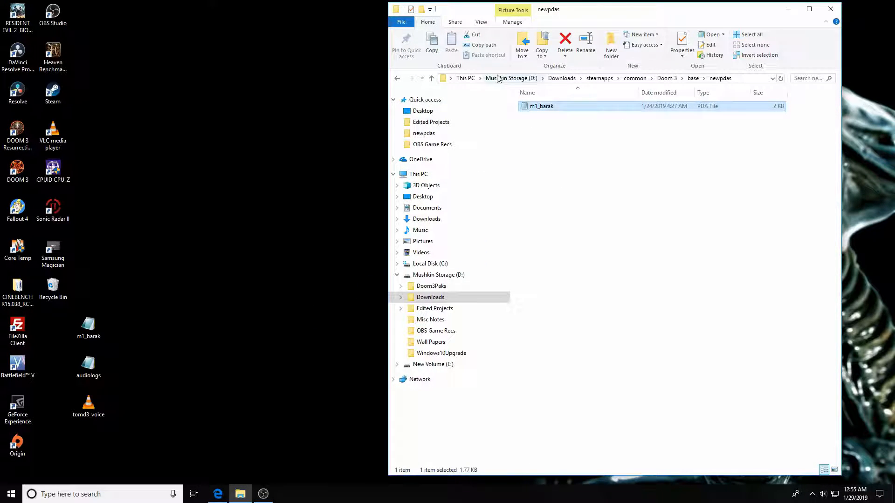
Go up to base, recheck the copied m1_barak in newpdas, return, and select savegames.
left_click(433, 78)
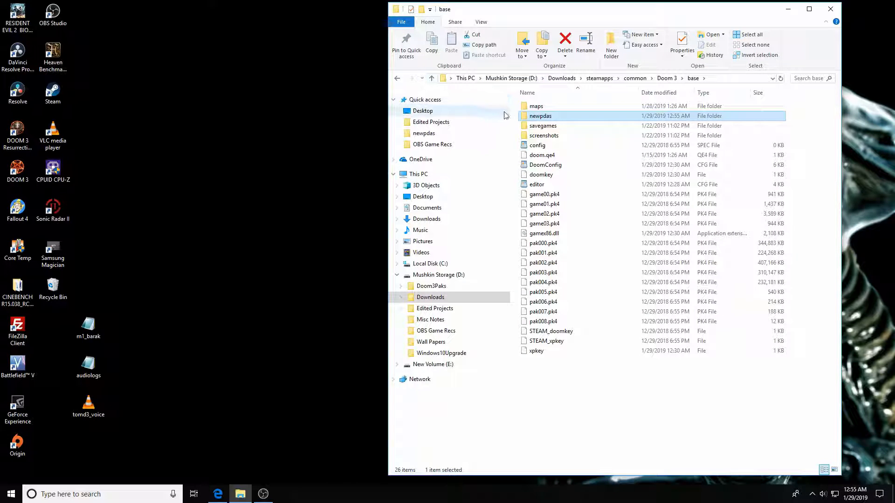
double_click(541, 116)
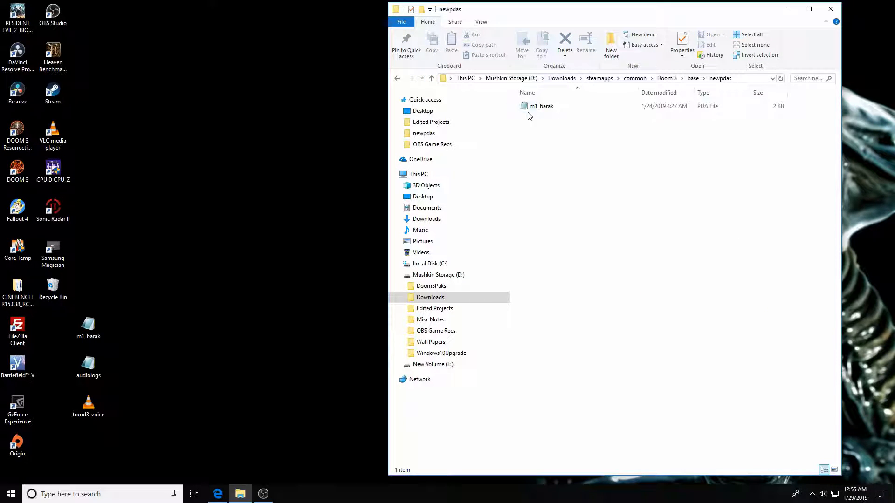
left_click(432, 78)
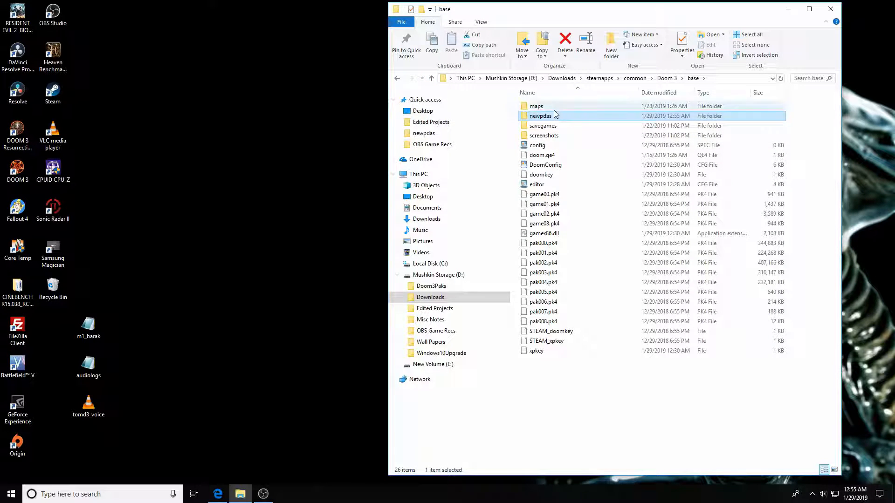
left_click(576, 126)
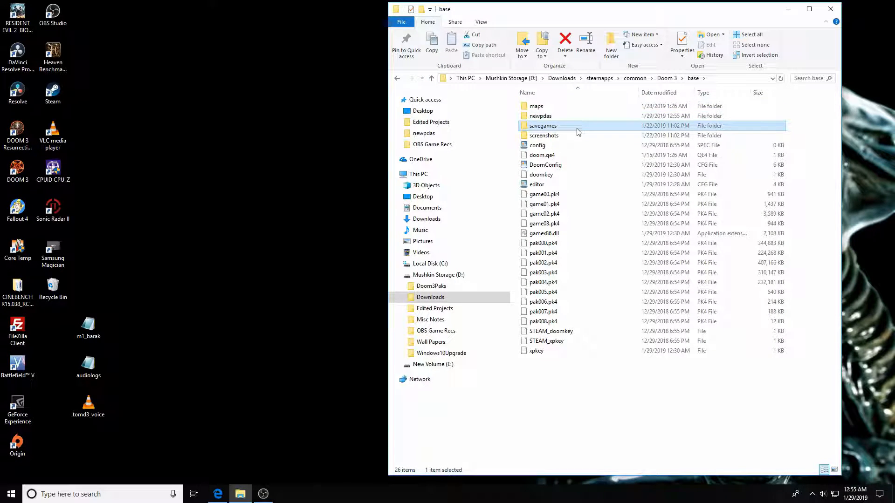
right_click(579, 128)
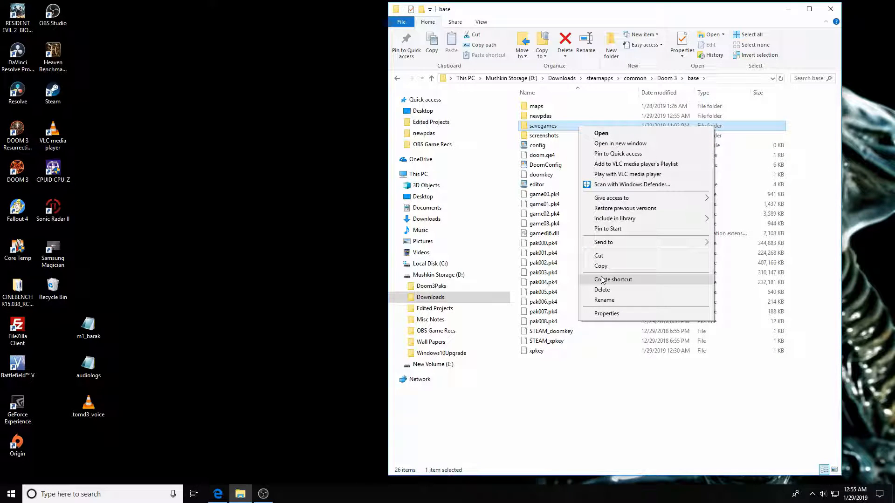
Navigate from Documents and D: through Downloads, steamapps, common and Doom 3 back to base.
left_click(495, 210)
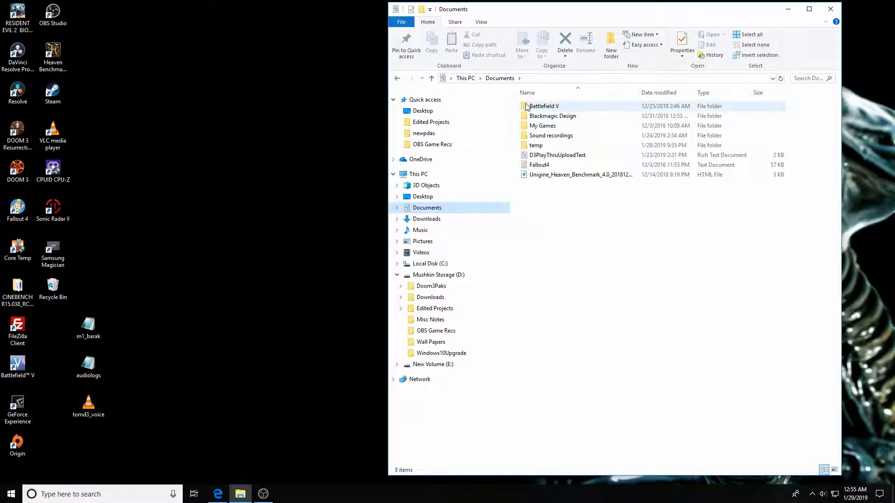
left_click(438, 275)
double_click(541, 116)
left_click(539, 117)
double_click(538, 117)
double_click(539, 108)
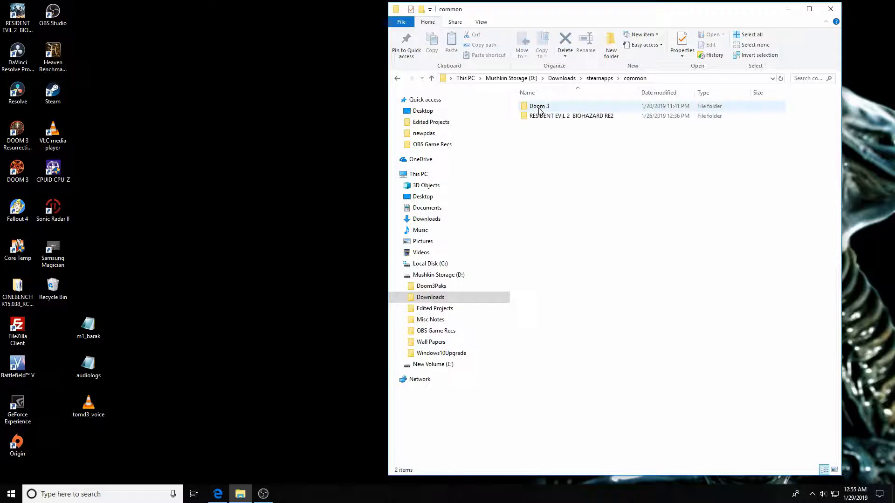
double_click(538, 107)
double_click(539, 108)
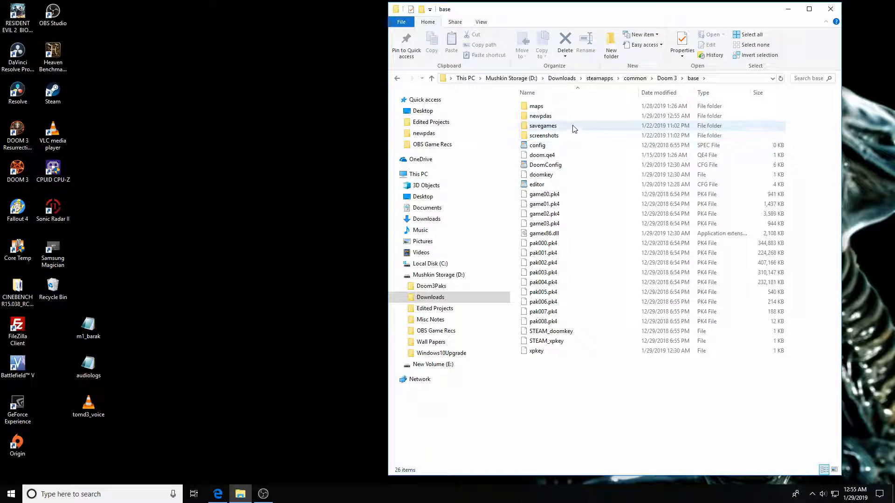
Create a new folder named sound inside the Doom 3 base folder.
right_click(579, 125)
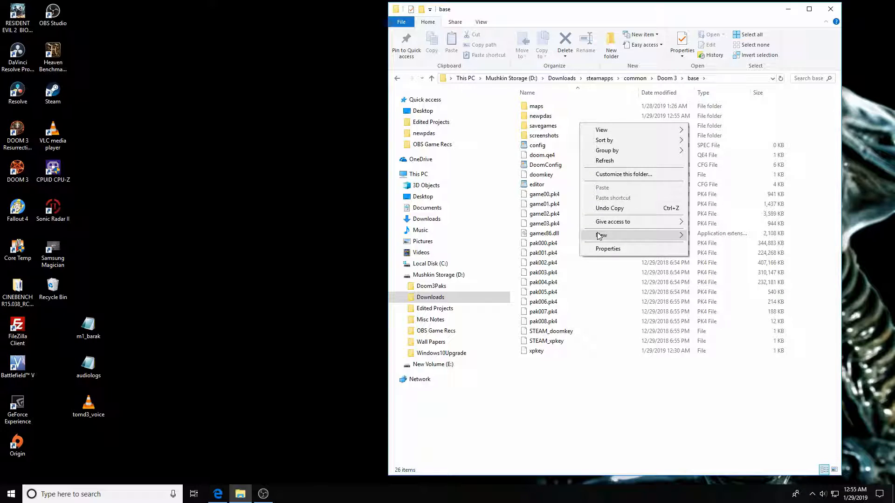
mouse_move(627, 235)
left_click(720, 234)
type("sound")
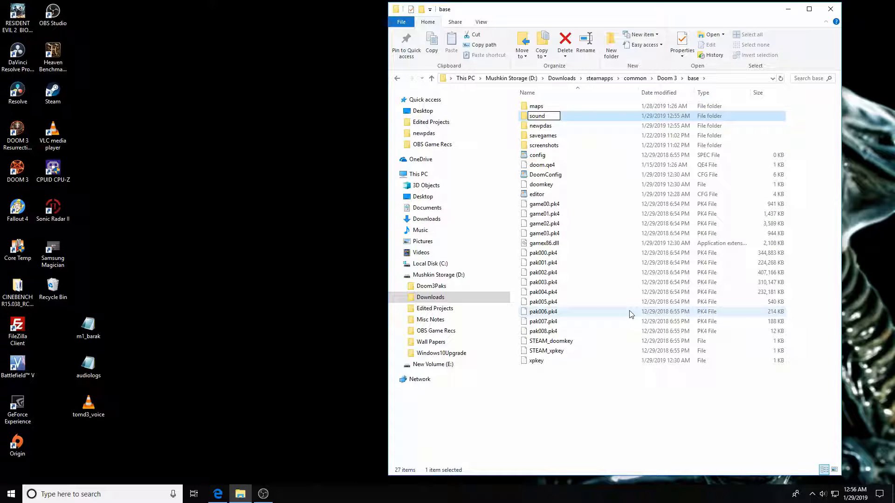
key("Return")
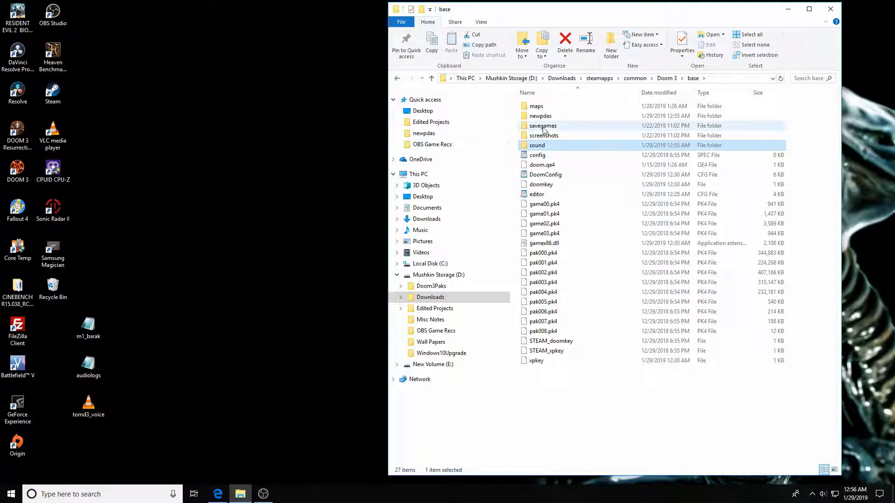
Open sound and create an audiologs folder inside it.
double_click(554, 146)
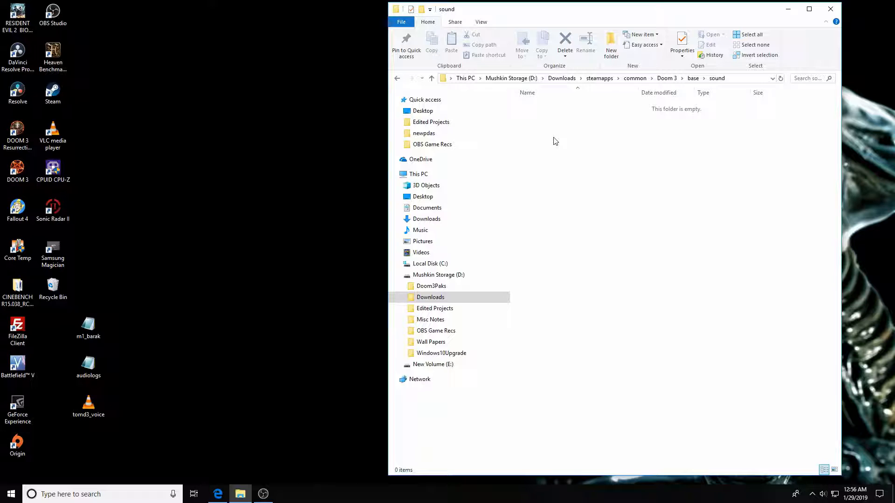
right_click(554, 141)
mouse_move(617, 250)
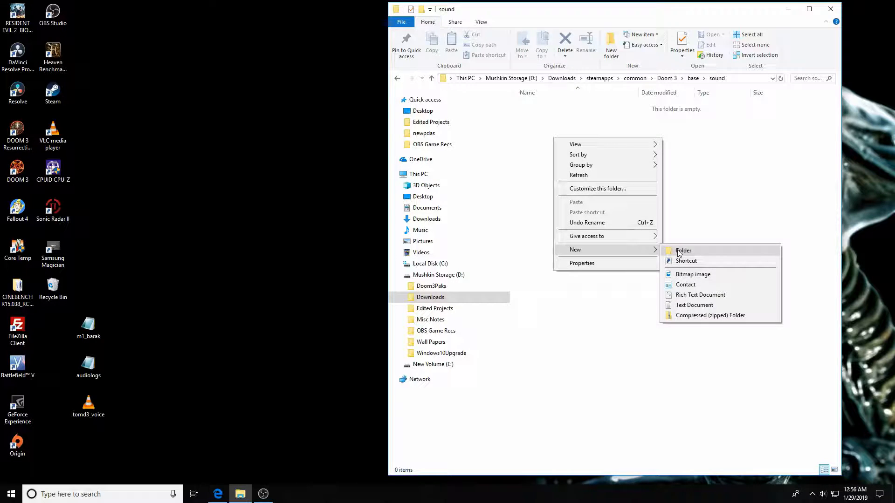
left_click(678, 252)
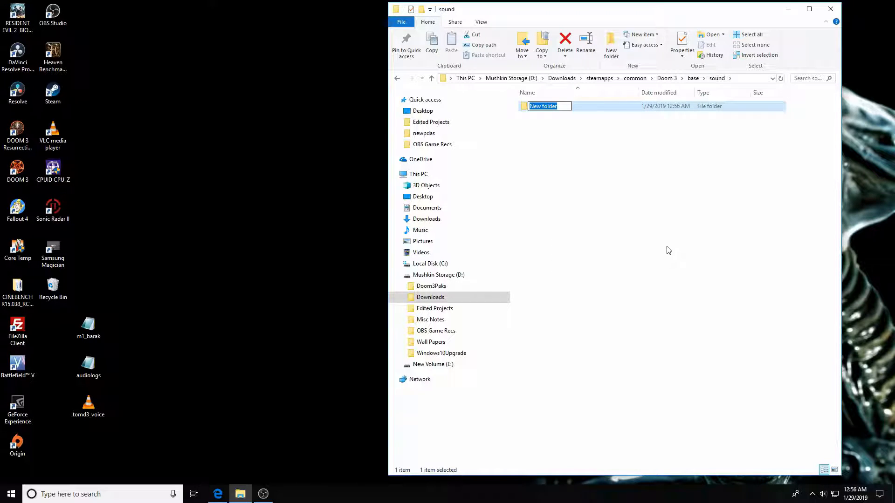
type("audiologs")
key("Return")
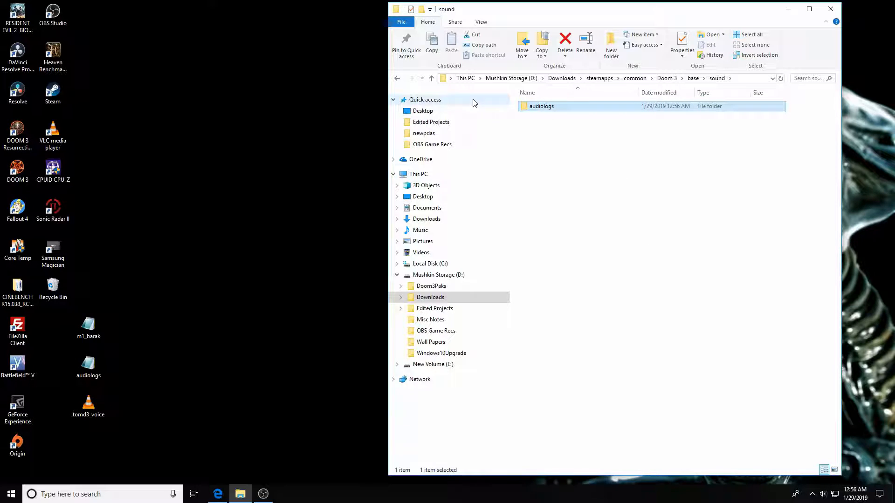
Open base\sound\audiologs, test-play tomd3_voice, then copy it from the desktop into audiologs.
left_click(432, 78)
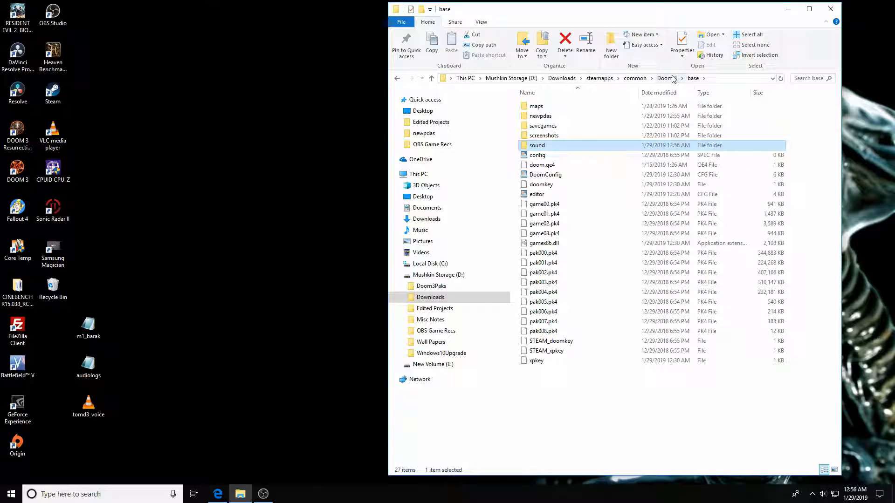
double_click(538, 147)
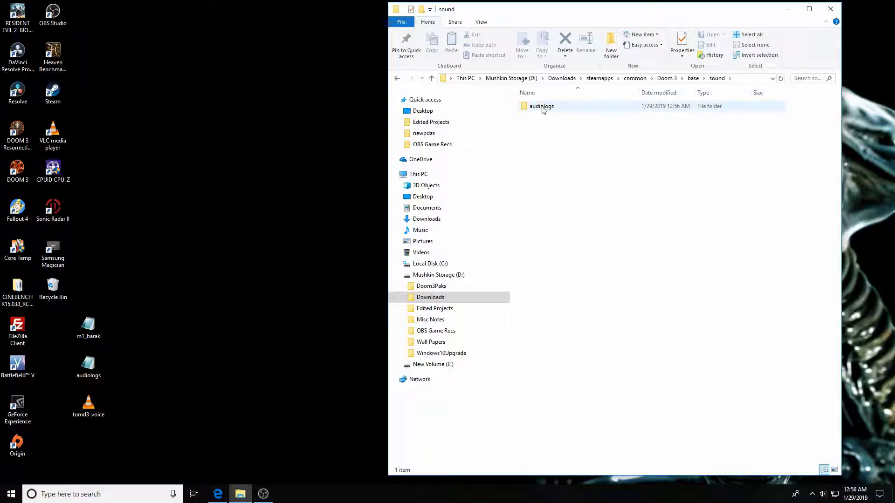
double_click(541, 106)
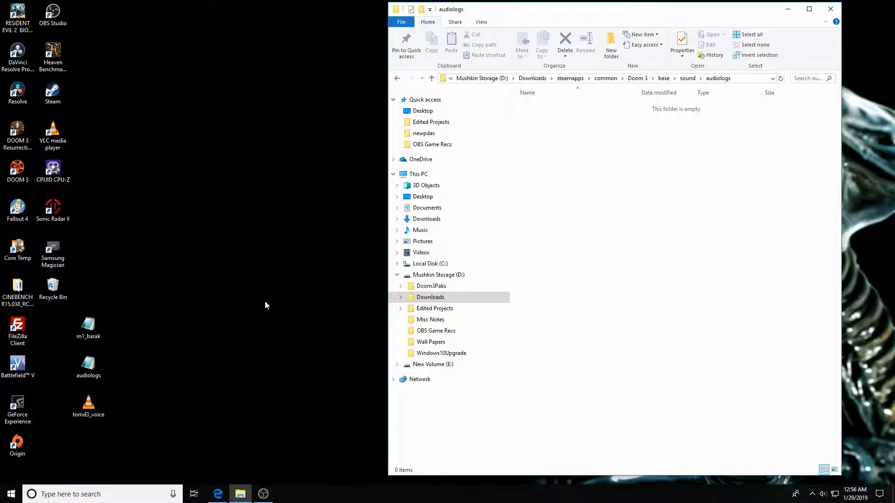
double_click(91, 407)
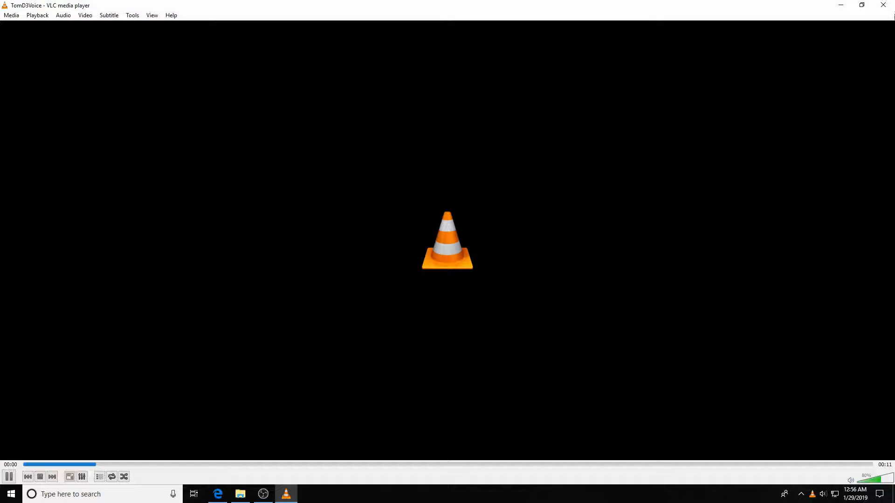
left_click(883, 5)
left_click_drag(91, 406, 565, 171)
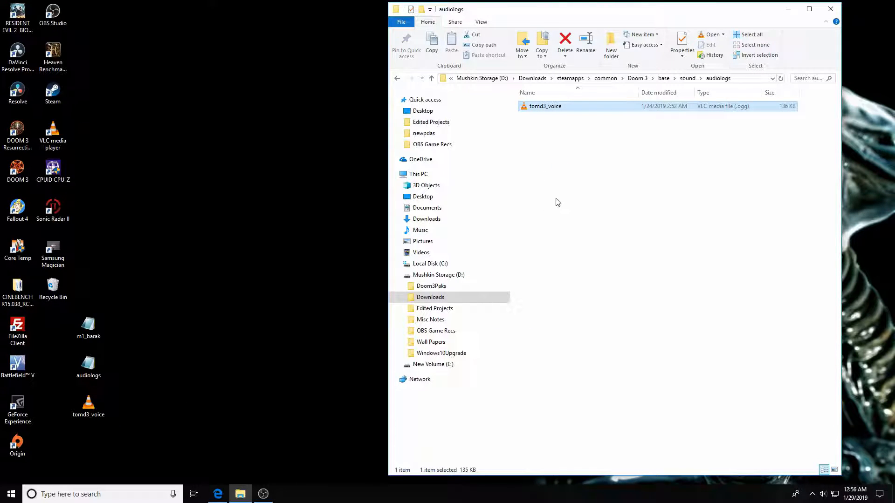
Return to base\sound, review the desktop audiologs shader file, and copy it into sound.
left_click(431, 78)
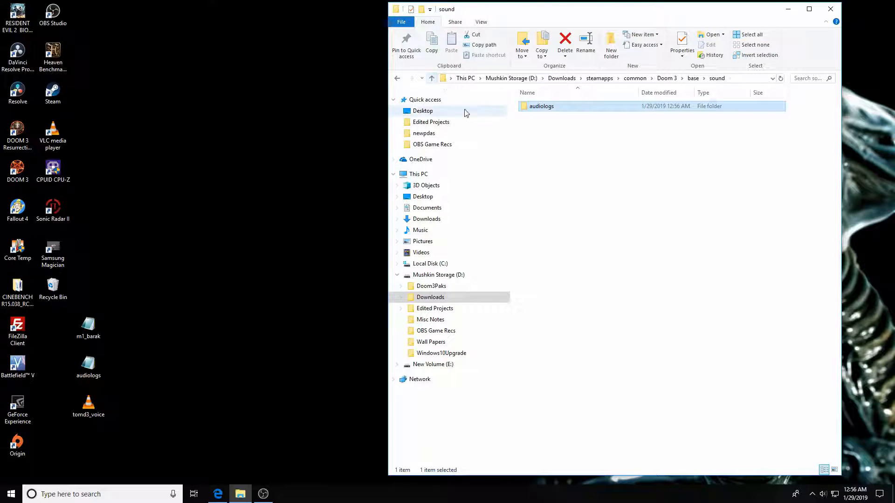
left_click(432, 78)
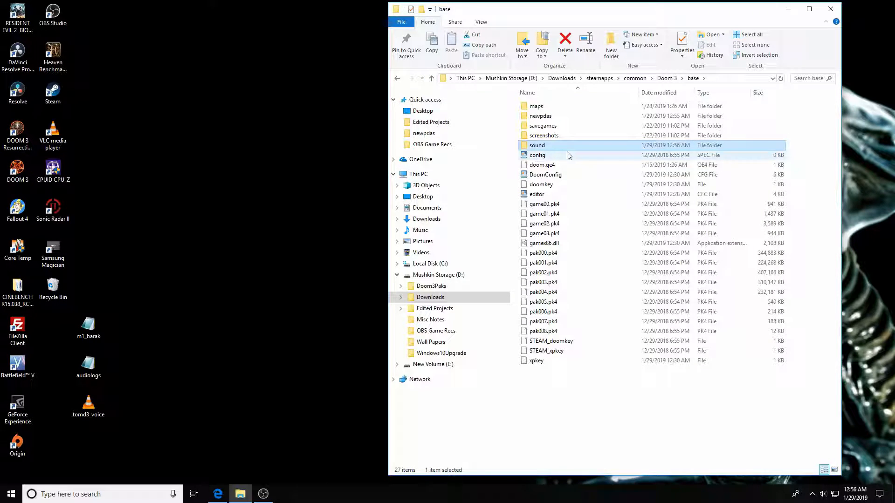
double_click(544, 148)
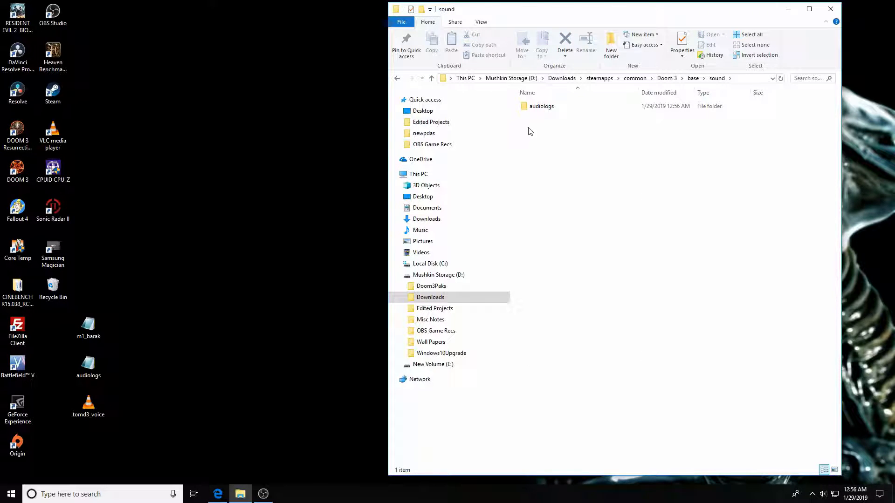
left_click(78, 372)
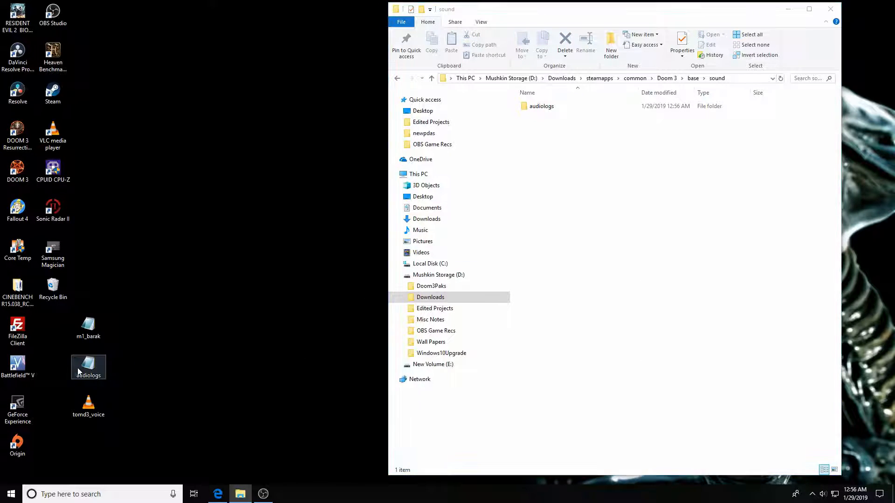
double_click(82, 367)
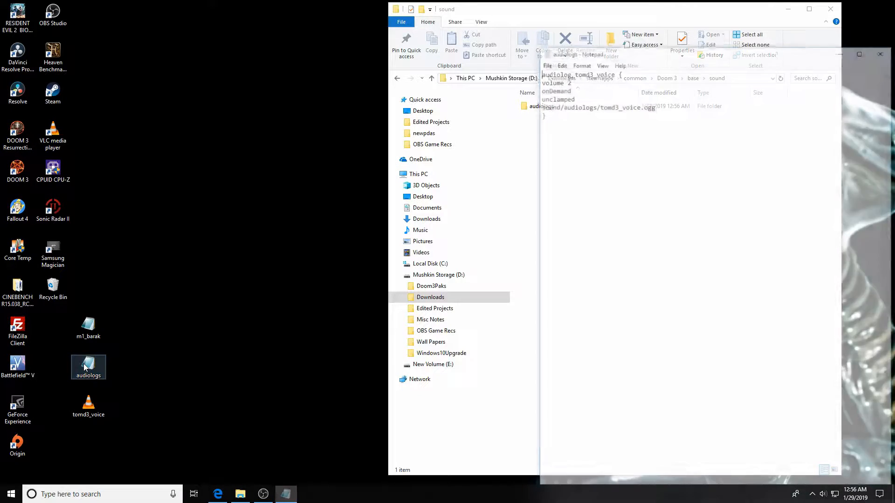
left_click(885, 50)
left_click_drag(88, 366, 532, 126)
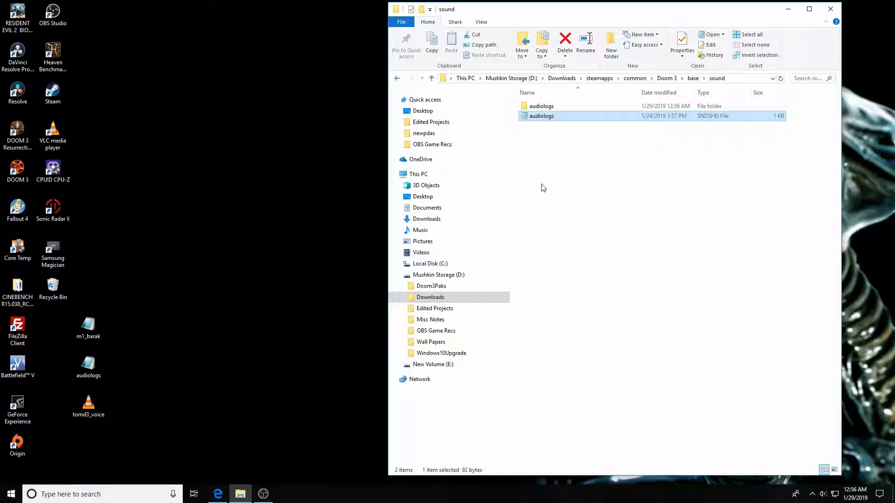
Verify newpdas, sound and sound\audiologs hold the copied files, then close File Explorer.
left_click(432, 79)
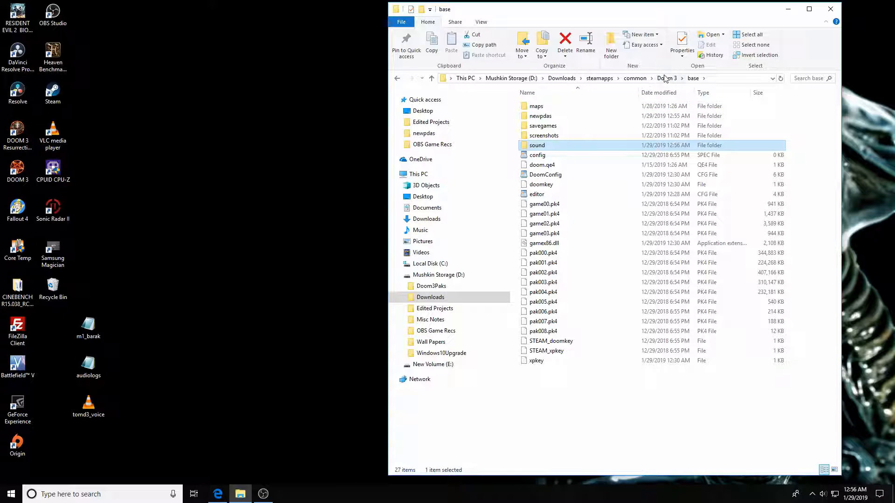
double_click(536, 116)
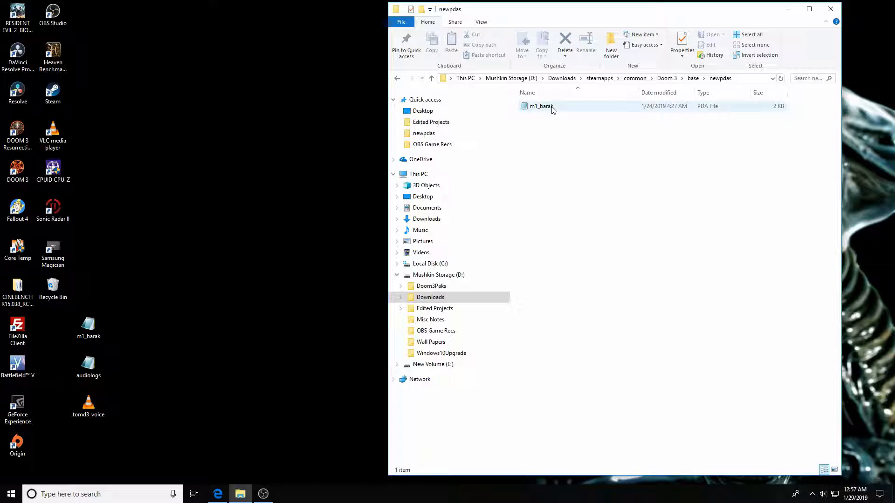
left_click(432, 77)
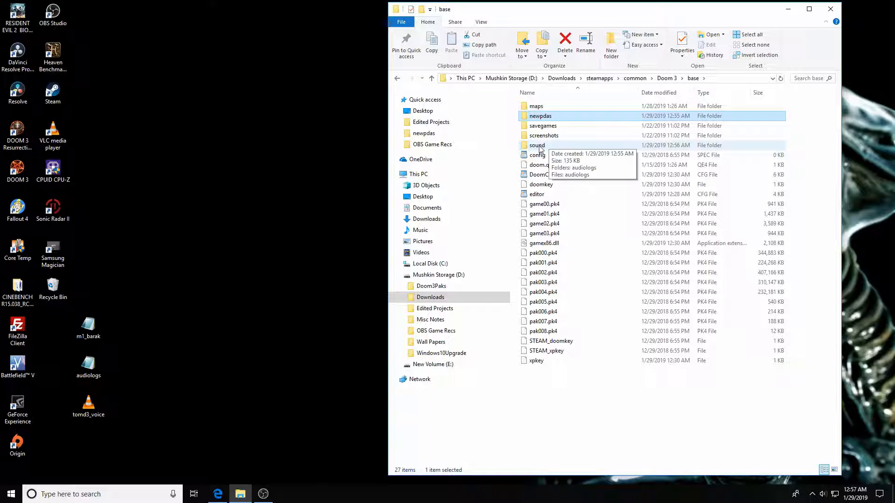
double_click(537, 145)
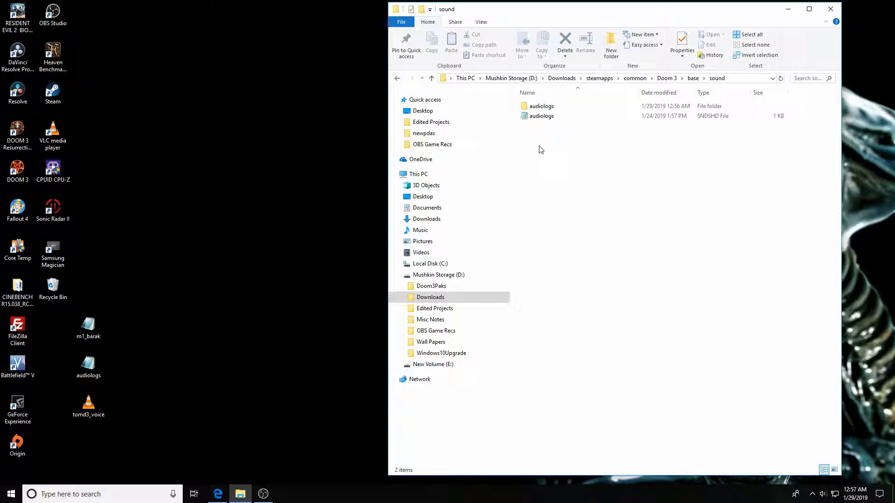
double_click(541, 107)
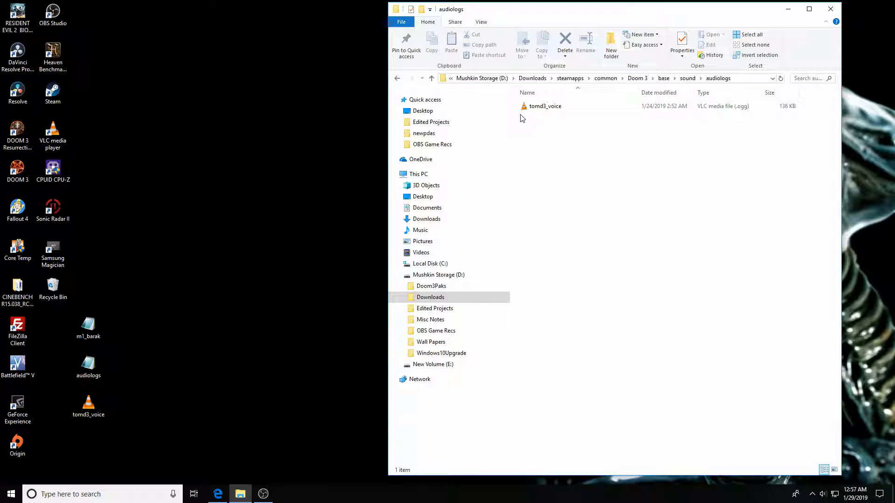
left_click(431, 78)
left_click(431, 79)
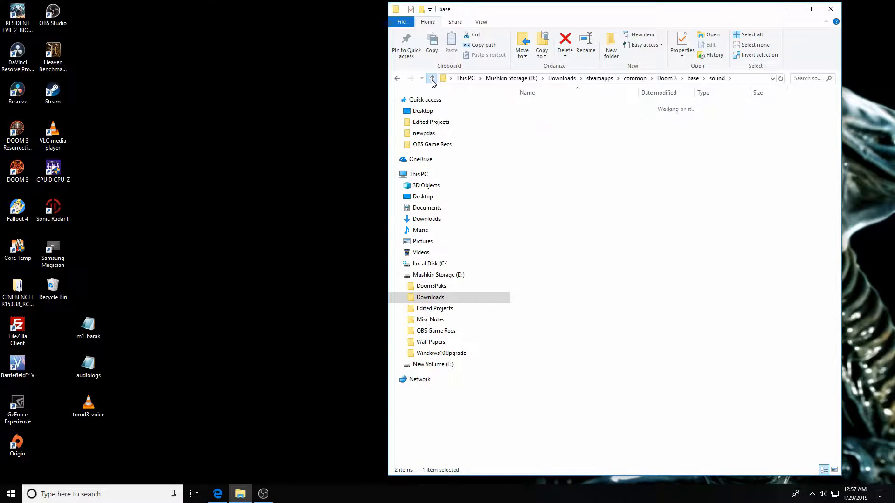
double_click(540, 146)
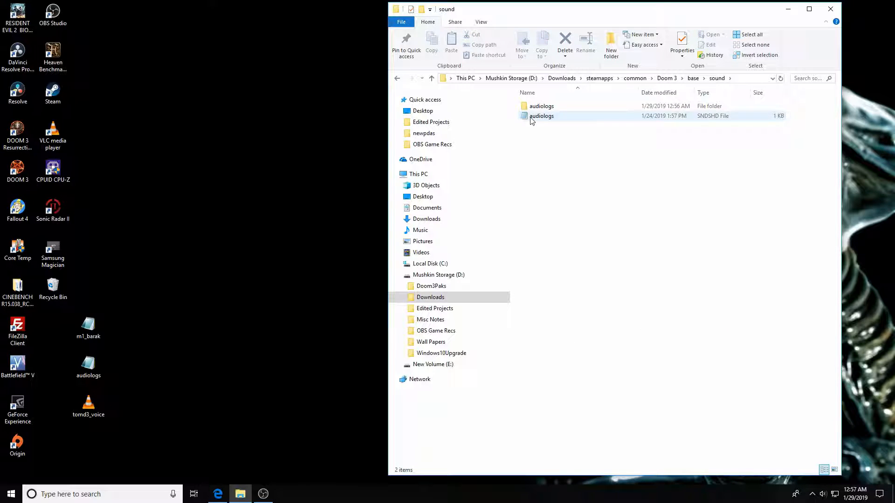
left_click(432, 78)
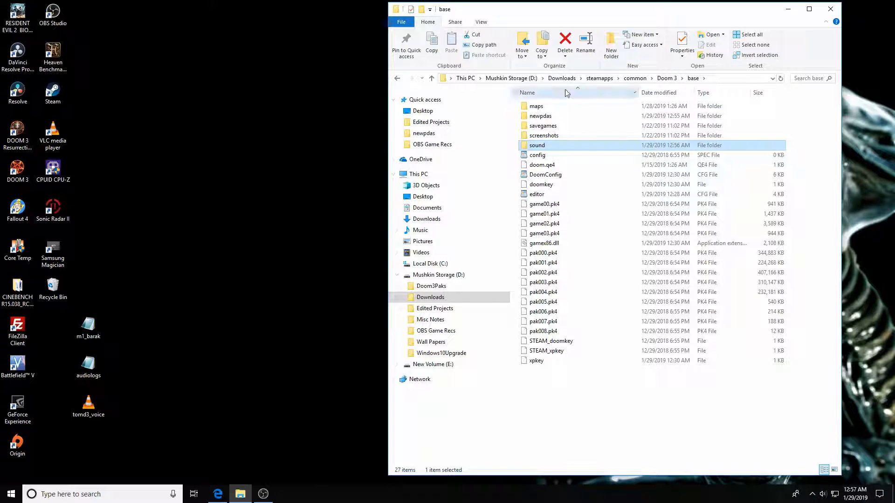
left_click(831, 8)
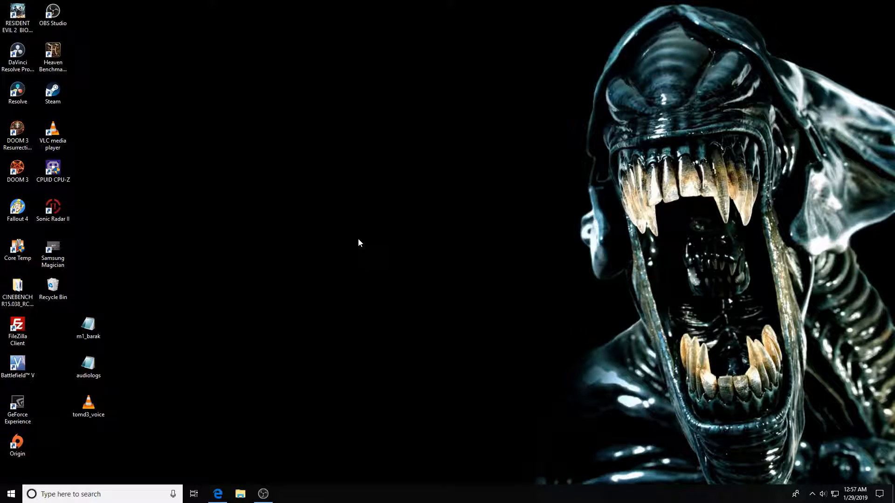
Launch DOOM 3 and run the editor command from the console to open DOOMEdit.
double_click(18, 169)
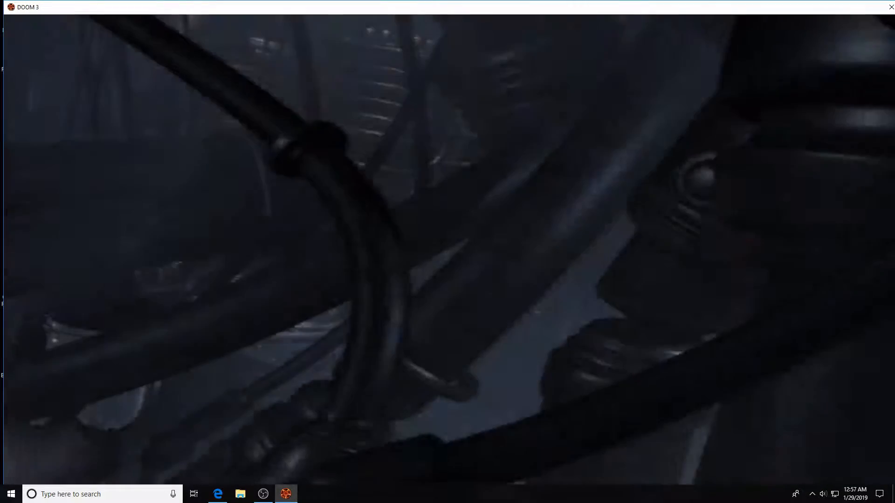
key("ctrl+alt+grave")
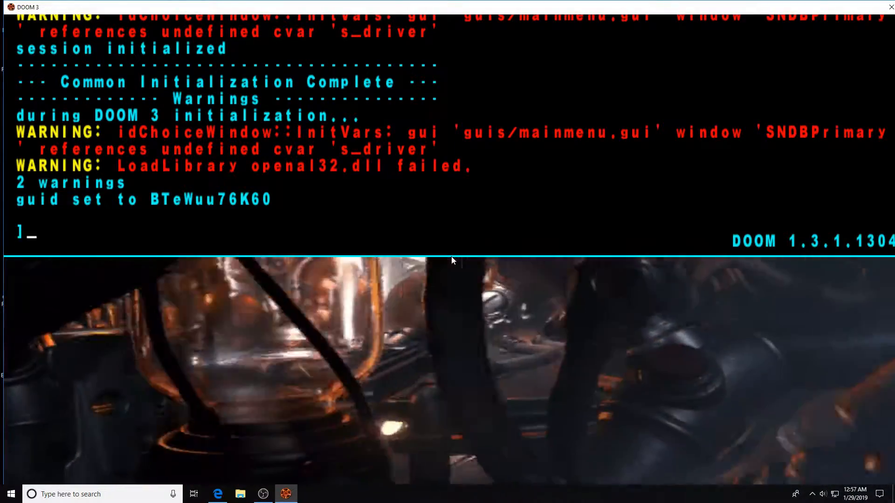
type("editor")
key("Return")
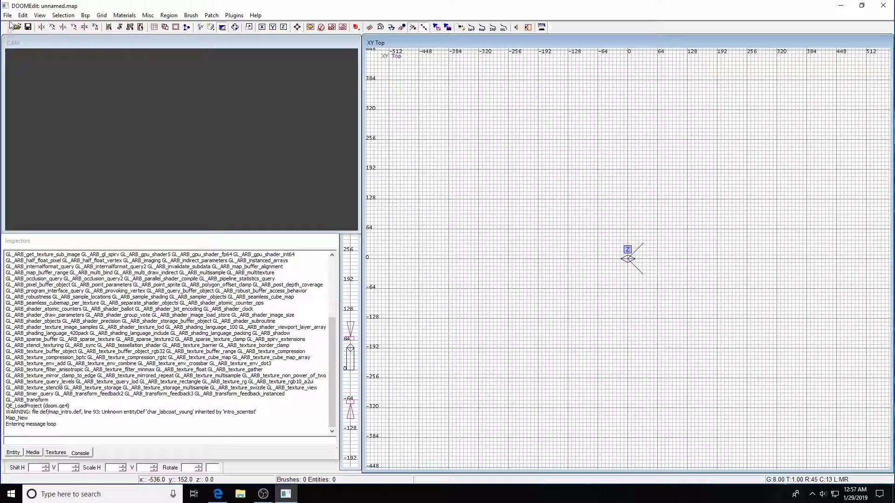
Load M1.map from the recent files and delete the item_pda_1 and item_pda_2 entities.
left_click(8, 15)
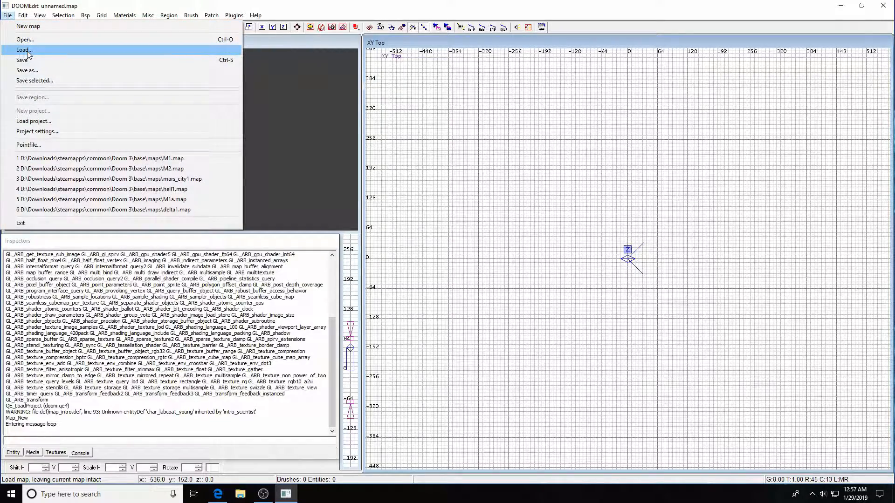
left_click(124, 159)
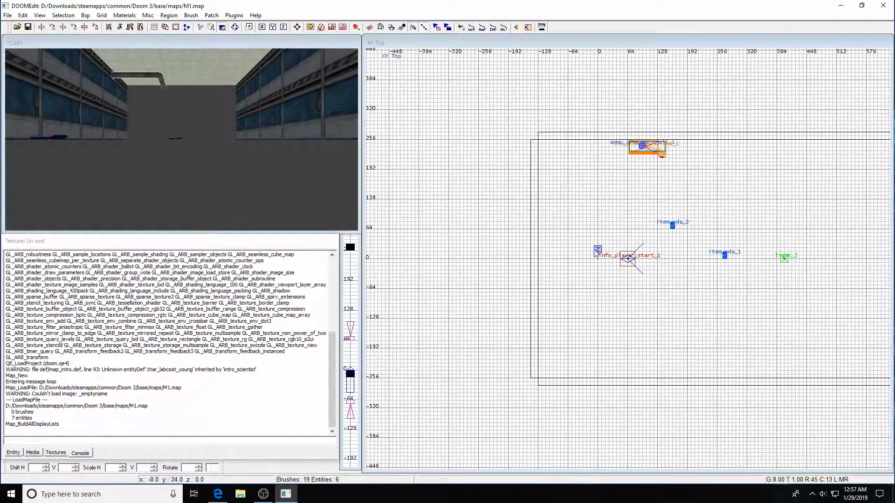
left_click(725, 256, "shift")
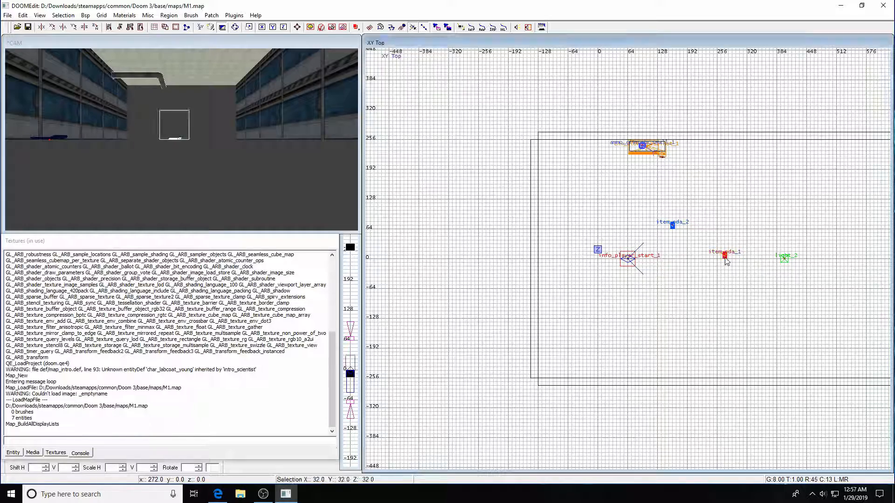
left_click(673, 227, "shift")
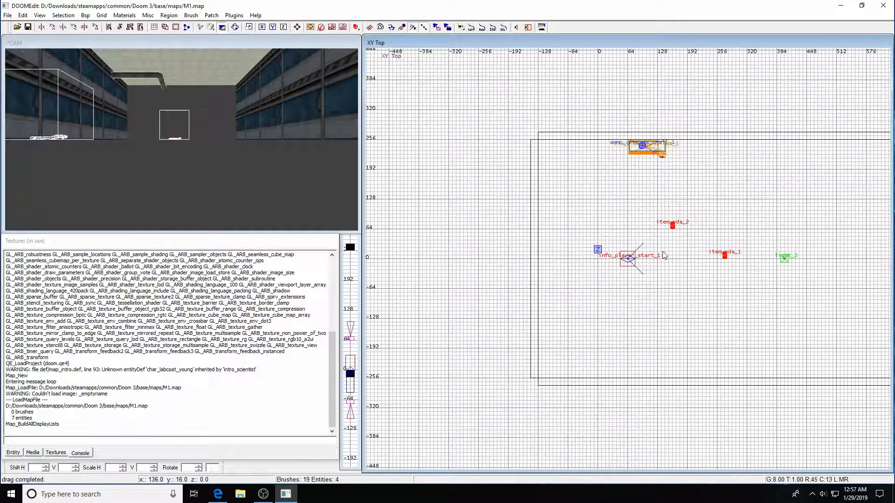
key("BackSpace")
right_click_drag(664, 255, 770, 280)
scroll(762, 262, "down", 2)
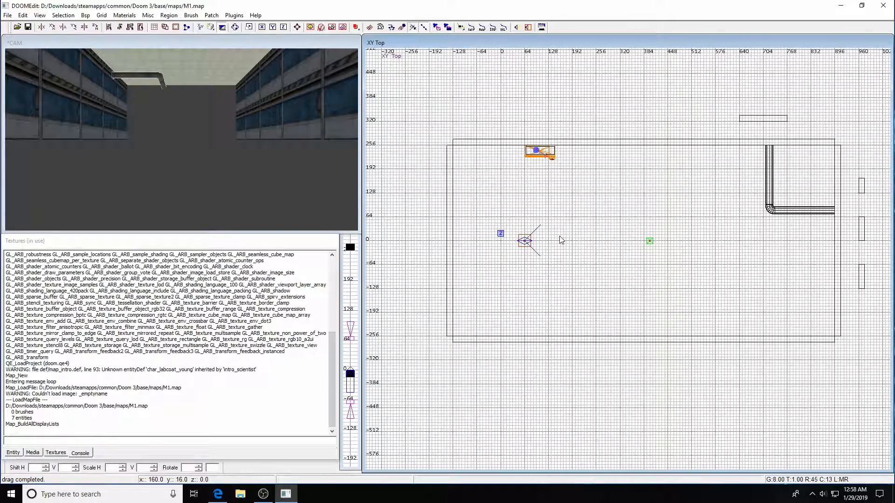
Place a new item_pda entity in the map and move the camera into the room.
right_click(570, 240)
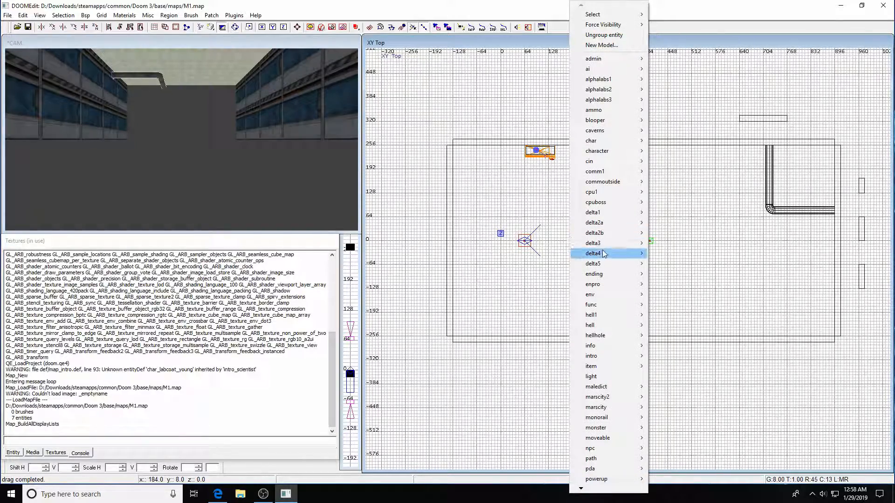
mouse_move(597, 367)
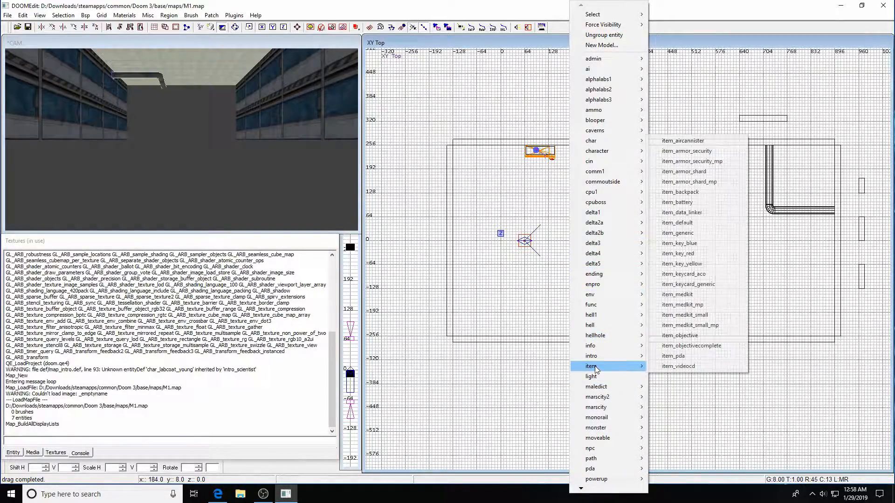
left_click(701, 362)
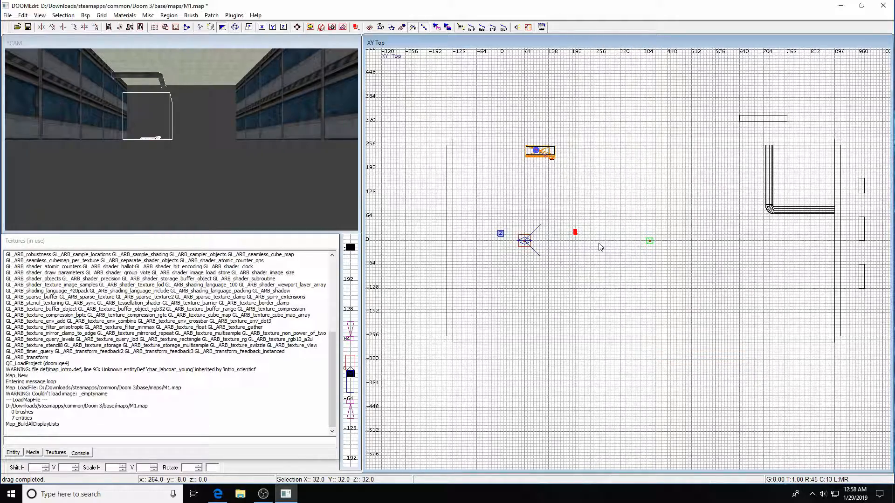
key("Up")
key("Up")
key("Escape")
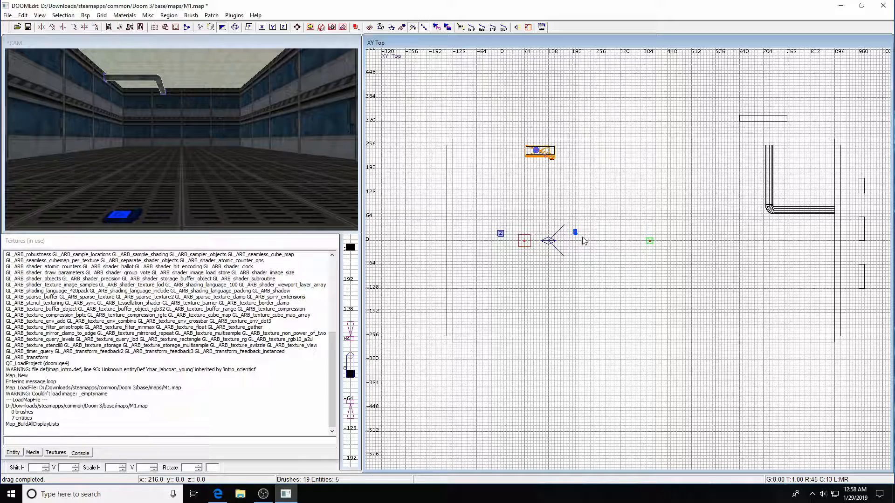
Select the PDA item, show its entity properties, and start entering a gui key.
left_click(576, 233, "shift")
left_click(14, 453)
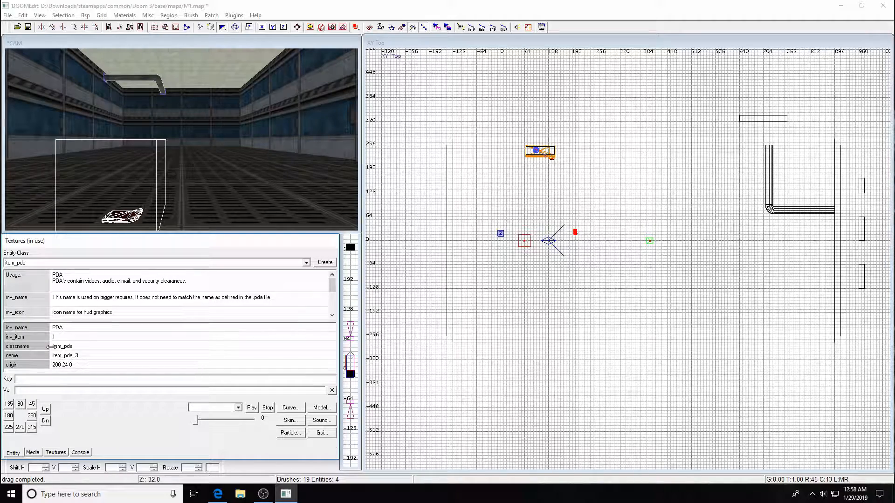
left_click(332, 316)
scroll(333, 316, "down", 3)
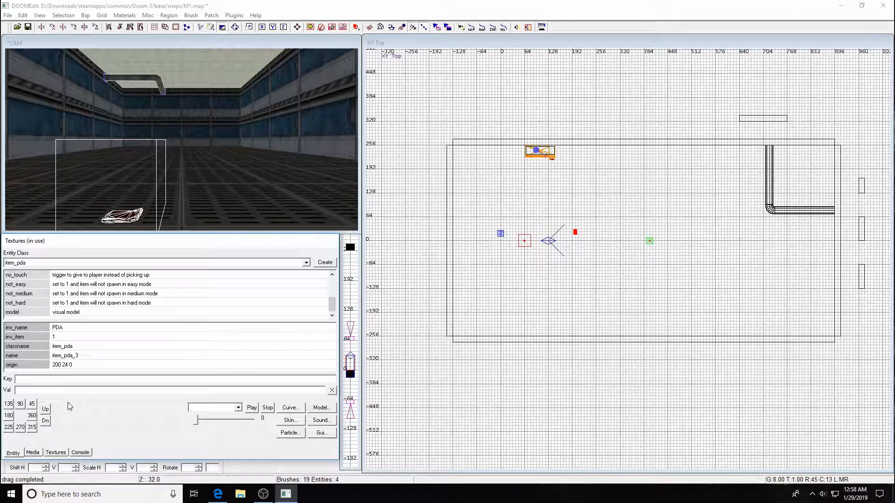
type("gui")
Set item_pda_3's gui key to guis/pda/pda_world.gui, picked from base > guis > pda in the GUI browser.
left_click(322, 433)
left_click(13, 43)
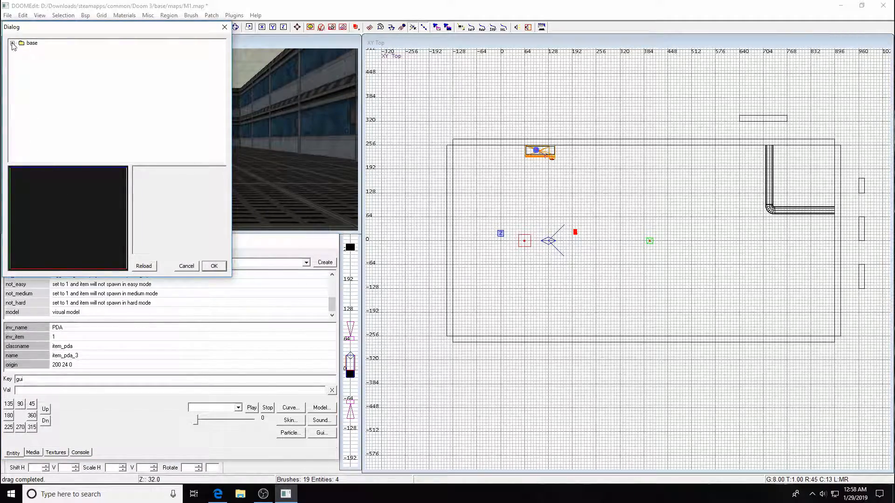
left_click(21, 50)
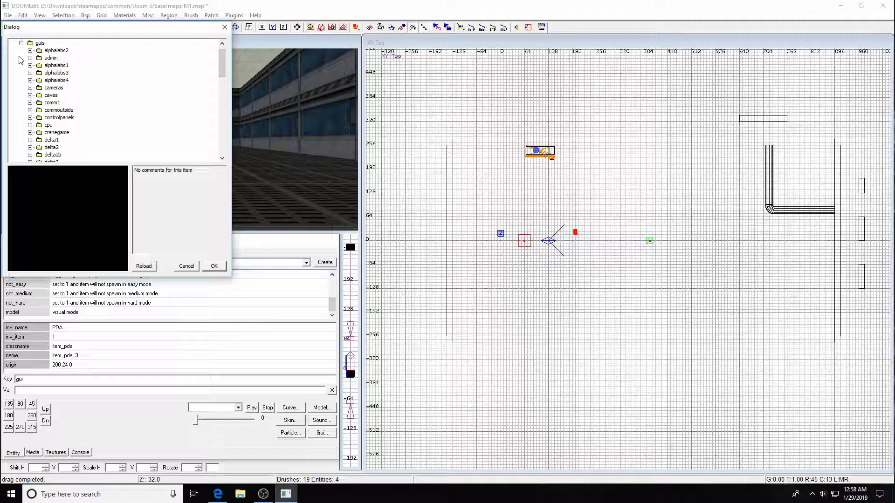
scroll(34, 121, "down", 6)
scroll(37, 132, "down", 1)
left_click(30, 110)
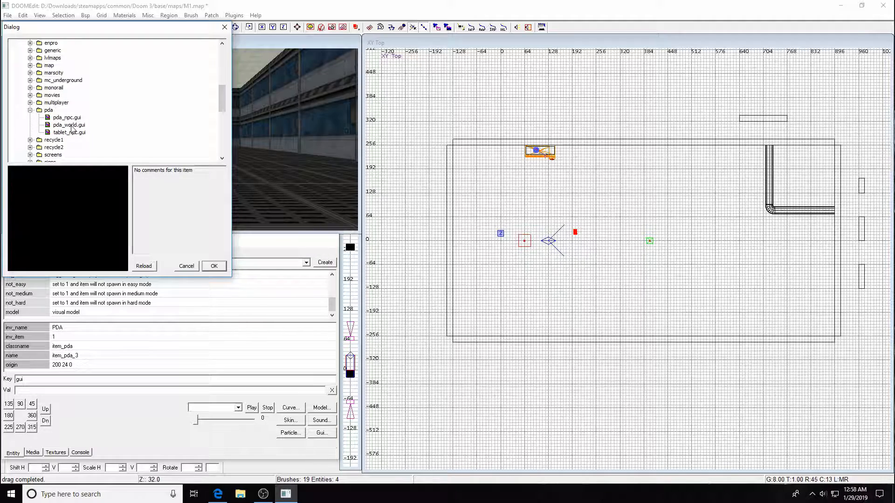
left_click(70, 126)
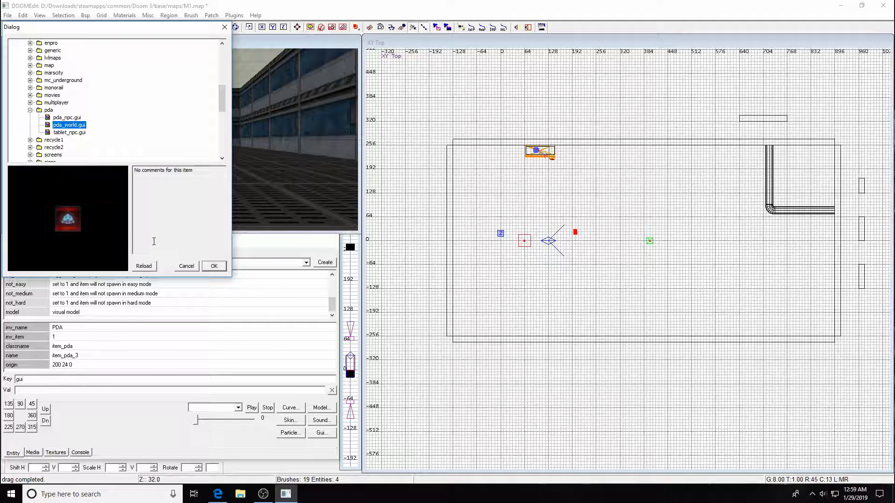
left_click(213, 267)
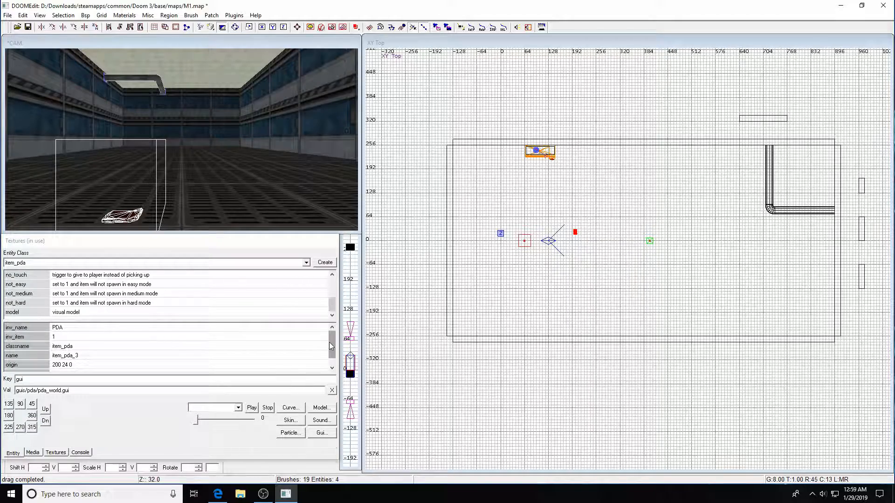
key("Return")
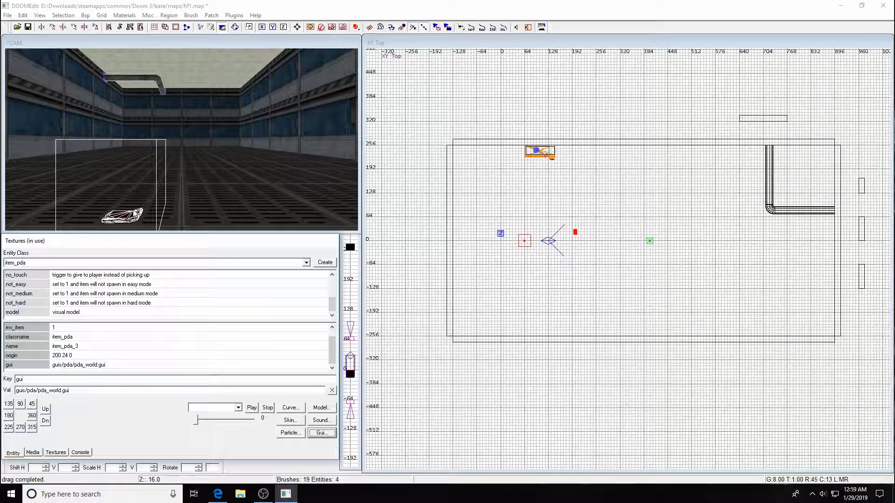
Place a second item_pda entity, item_pda_4, in the room at origin 312 24 16.
left_click(179, 212)
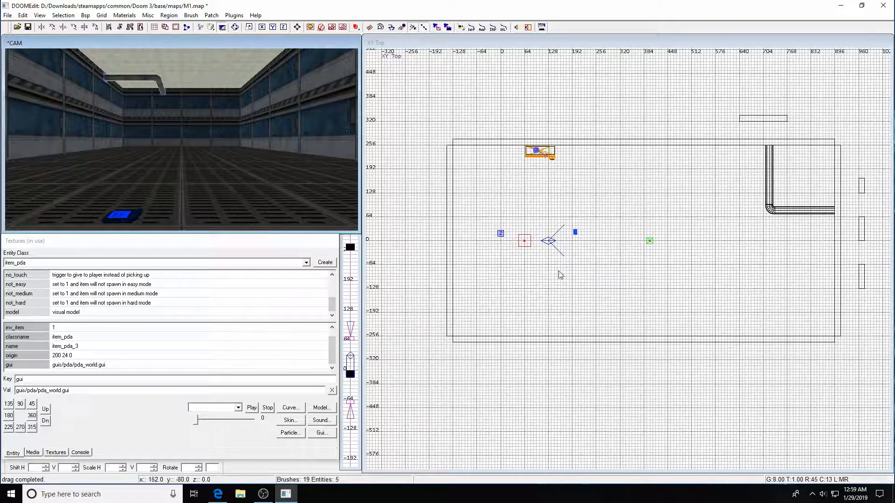
right_click_drag(558, 244, 604, 266)
right_click(586, 219)
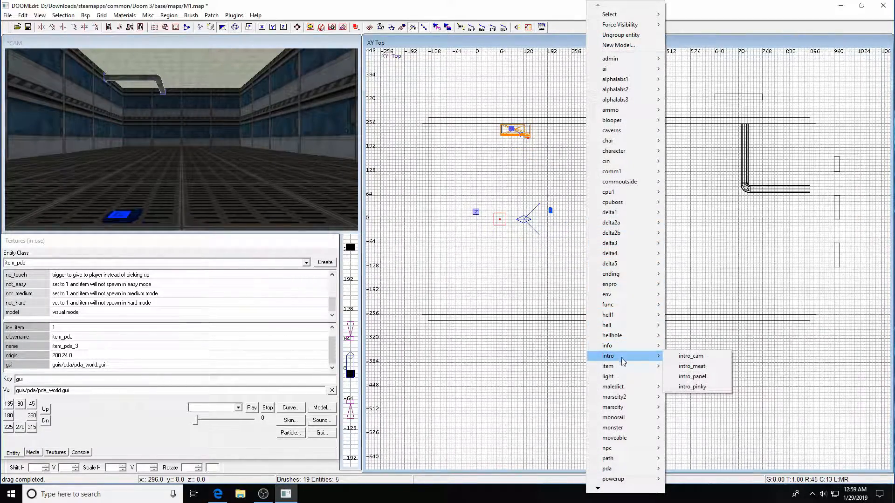
mouse_move(613, 371)
left_click(691, 356)
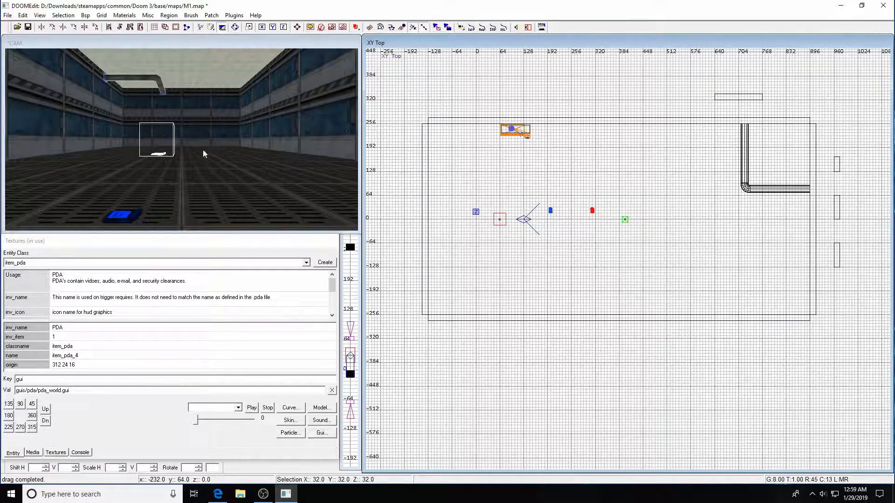
key("ctrl+Tab")
scroll(579, 100, "up", 4)
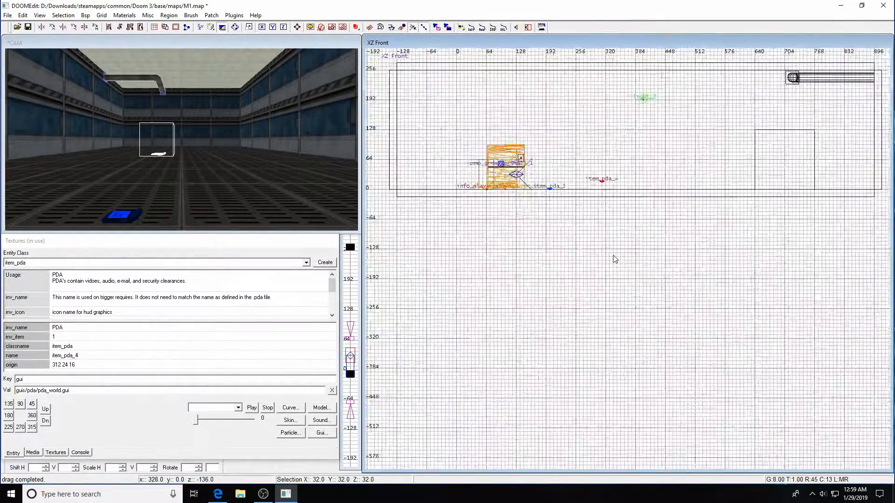
Move item_pda_4 to the floor at 448 24 0, give it gui guis/pda/pda_world.gui, and save.
left_click_drag(581, 111, 691, 125)
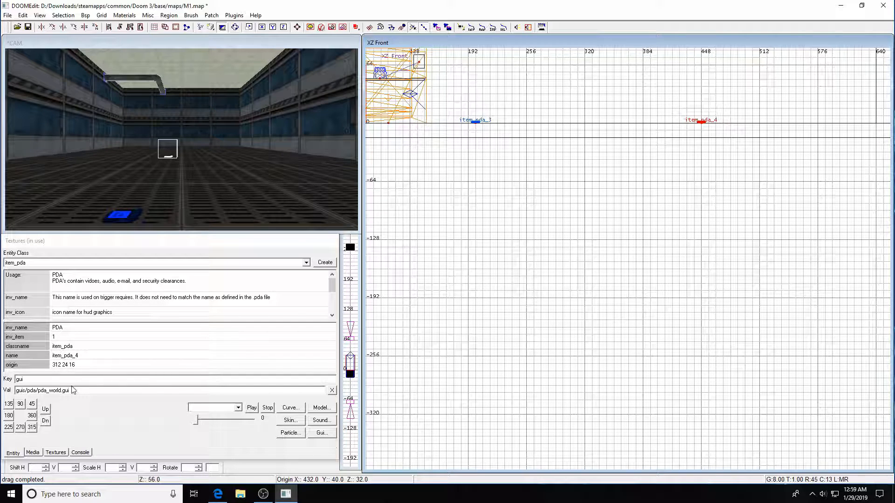
left_click(56, 381)
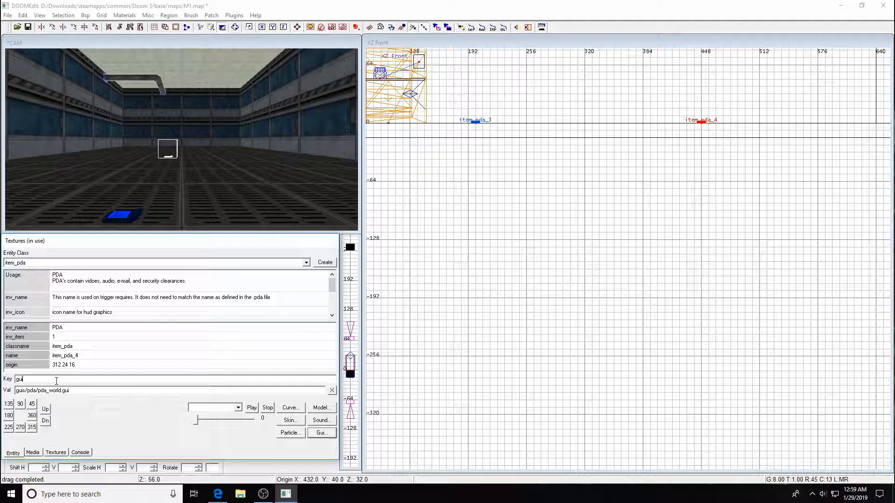
key("Tab")
key("Right")
key("Return")
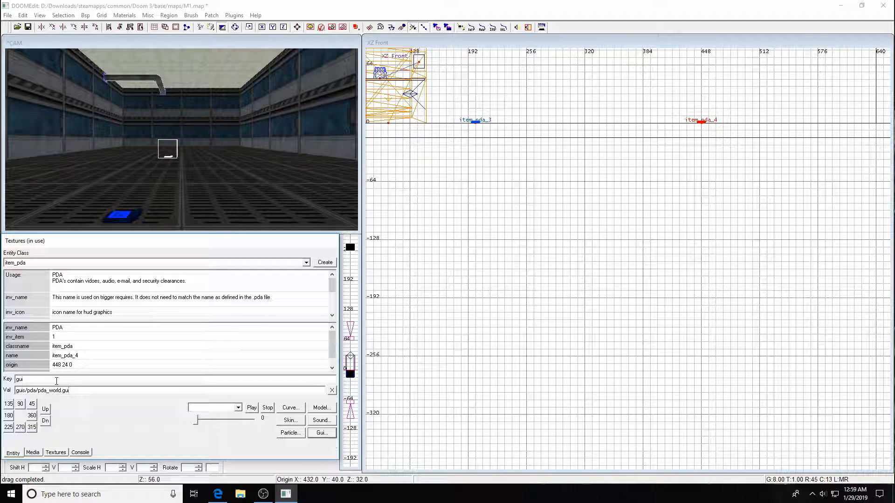
scroll(280, 350, "down", 1)
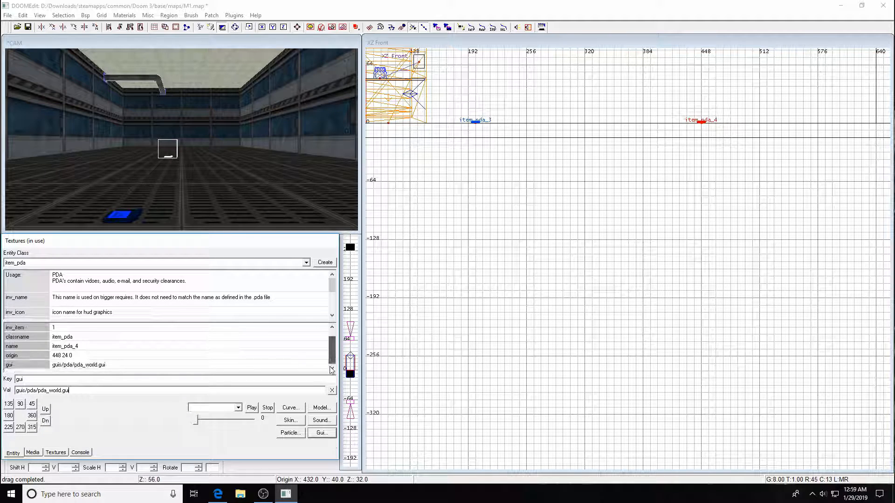
key("ctrl+s")
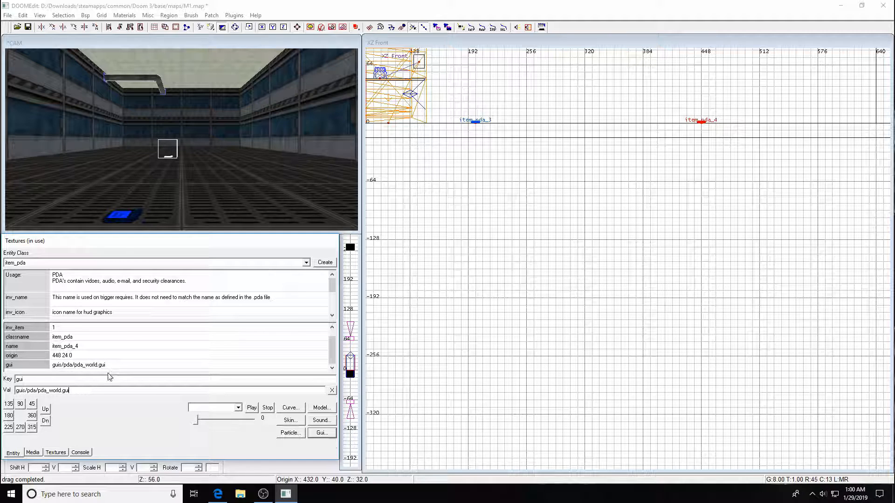
Add a pda_name key with value m1_barak to item_pda_4.
left_click(28, 380)
key("BackSpace")
key("BackSpace")
key("BackSpace")
type("pda_name")
key("Return")
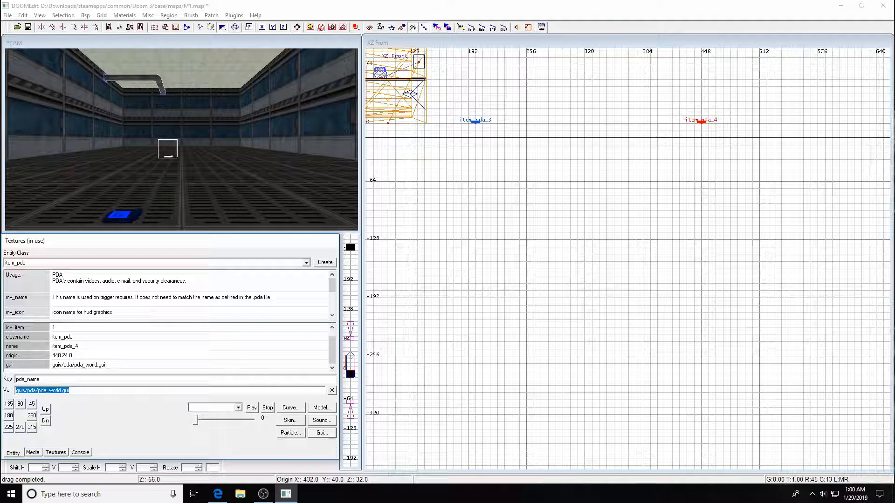
type("m1")
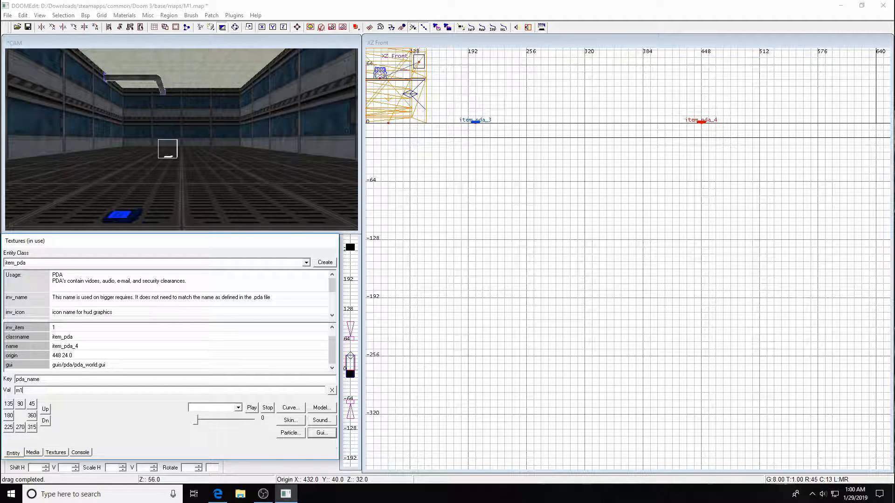
type("_barak")
key("Return")
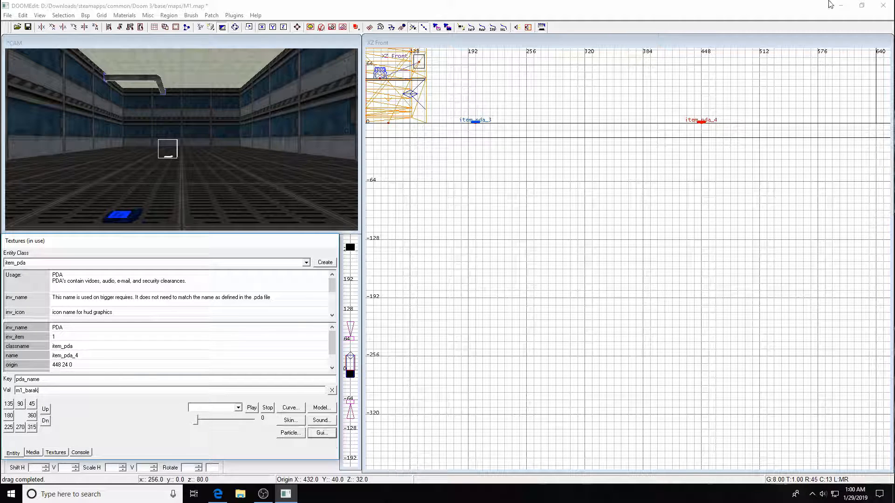
Minimize DOOMEdit, then open and close the m1_barak file on the desktop.
left_click(840, 5)
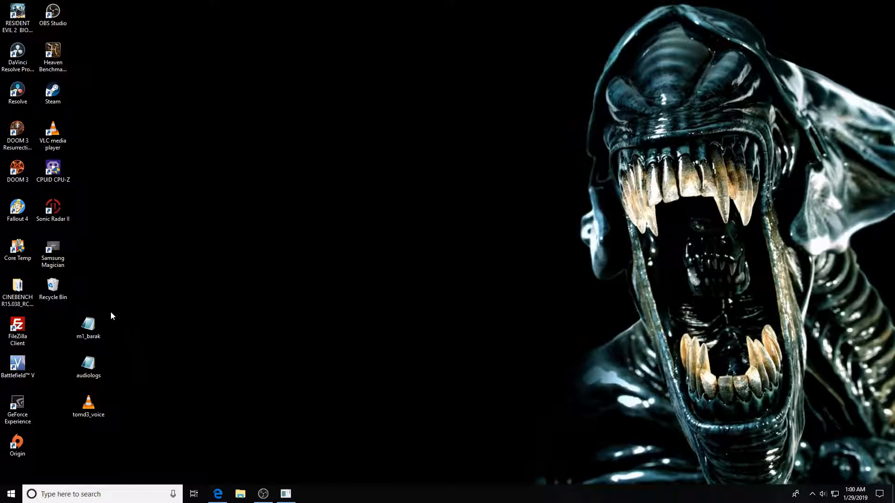
double_click(92, 325)
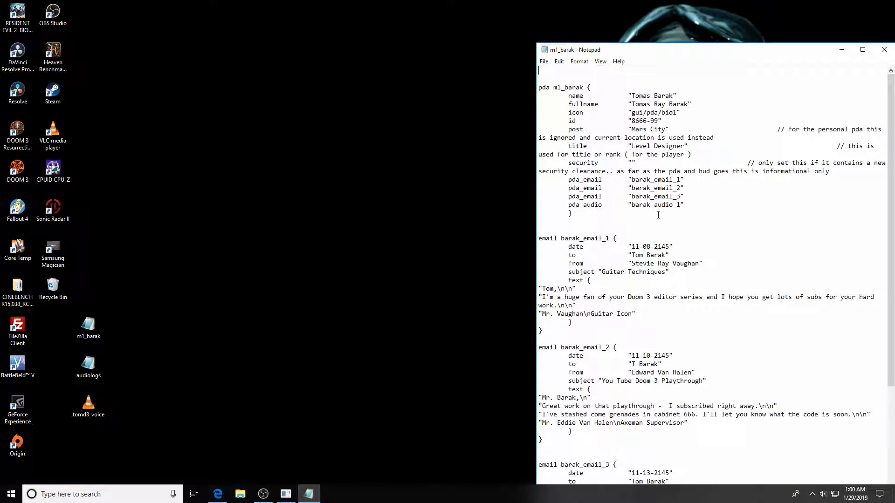
left_click(884, 49)
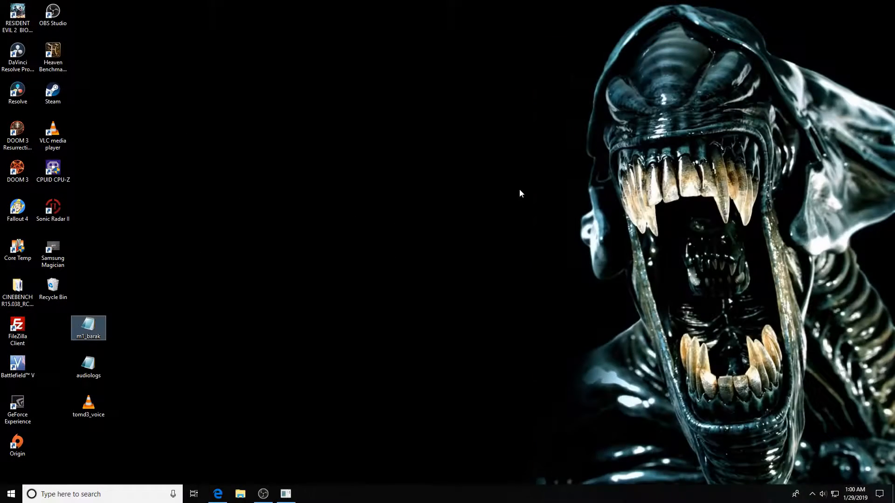
left_click(251, 320)
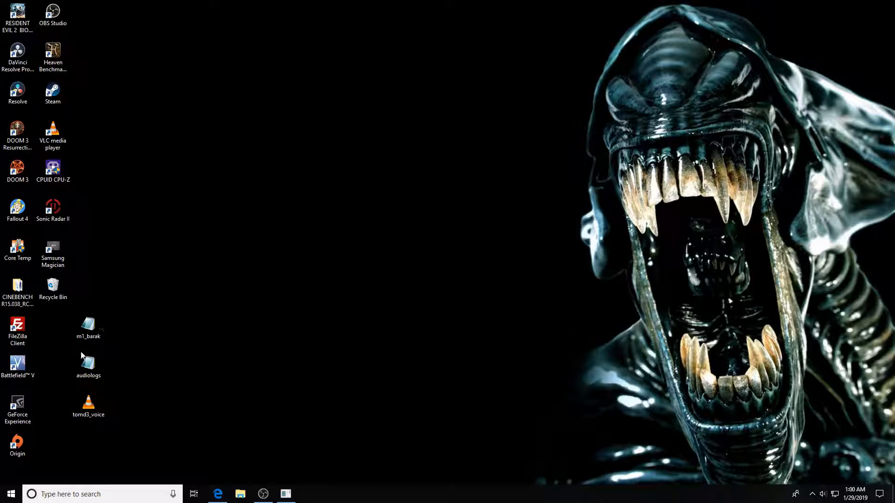
Restore DOOMEdit, save M1.map, and compile it with Bsp > bsp to launch DOOM 3.
mouse_move(285, 495)
left_click(286, 494)
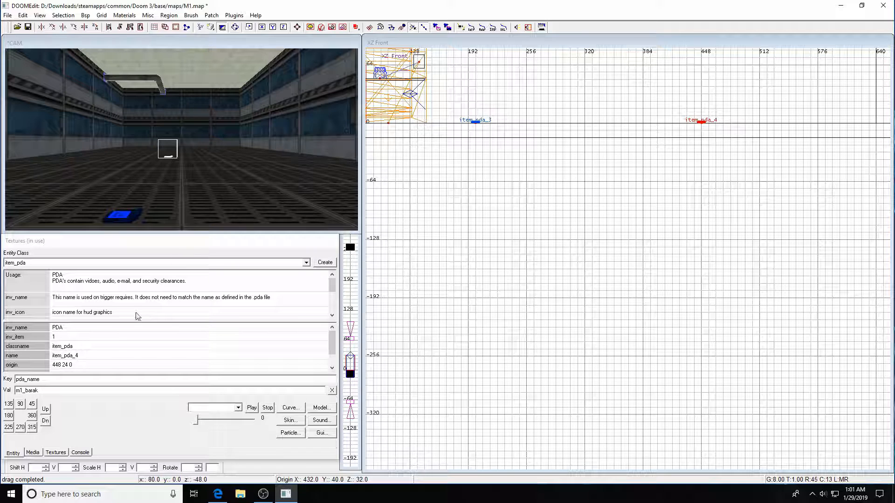
scroll(327, 332, "down", 1)
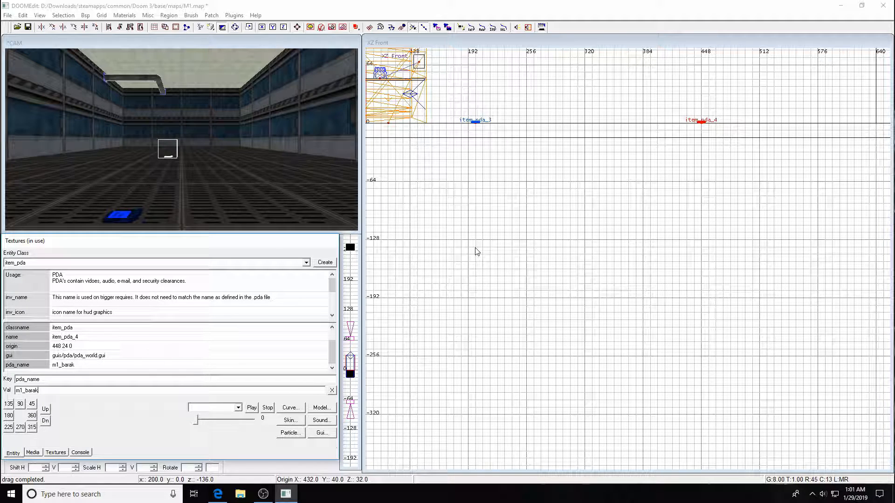
key("ctrl+s")
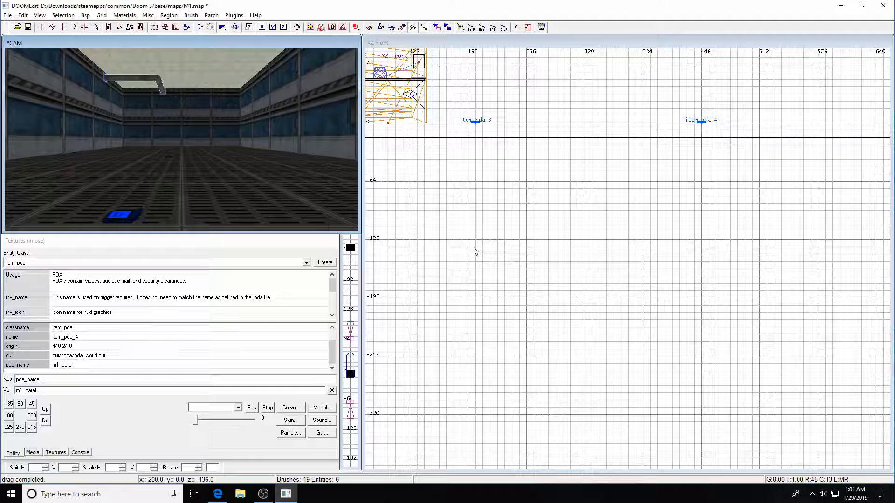
key("Escape")
left_click(85, 14)
left_click(98, 30)
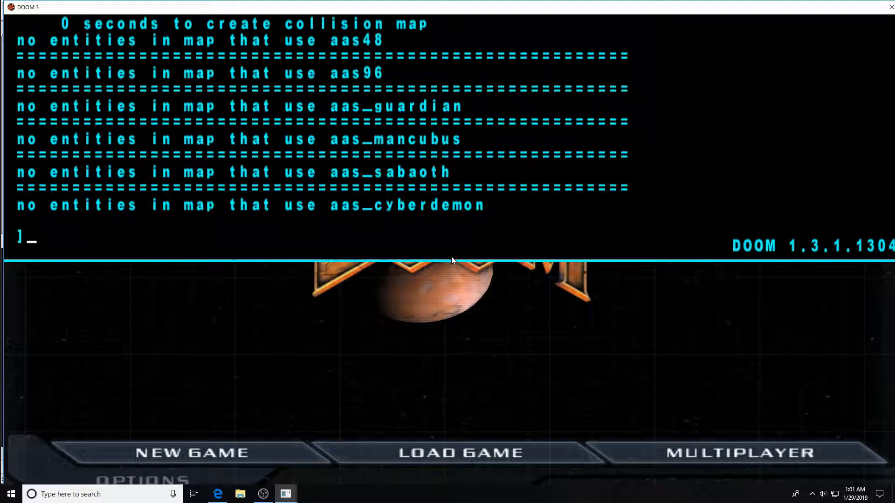
Load the level with 'map m1' in the console, walk forward, and open the PDA.
type("editor")
key("BackSpace")
key("BackSpace")
key("BackSpace")
key("BackSpace")
key("BackSpace")
key("BackSpace")
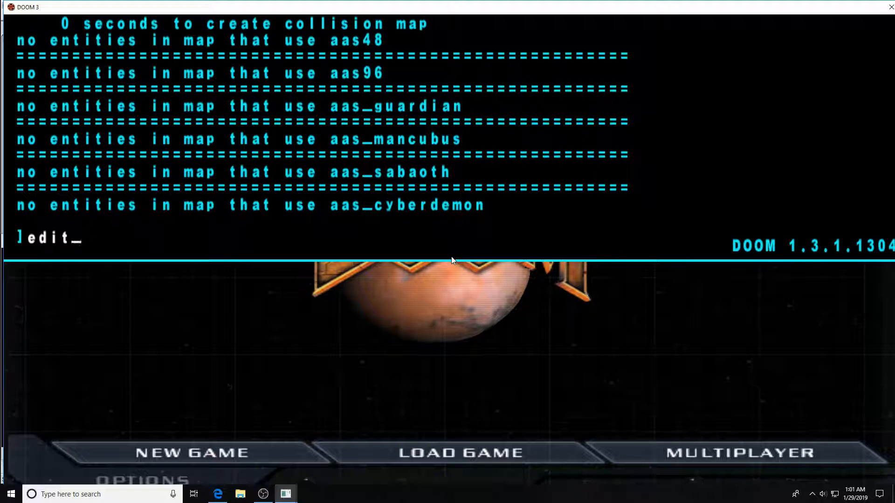
type("map m1")
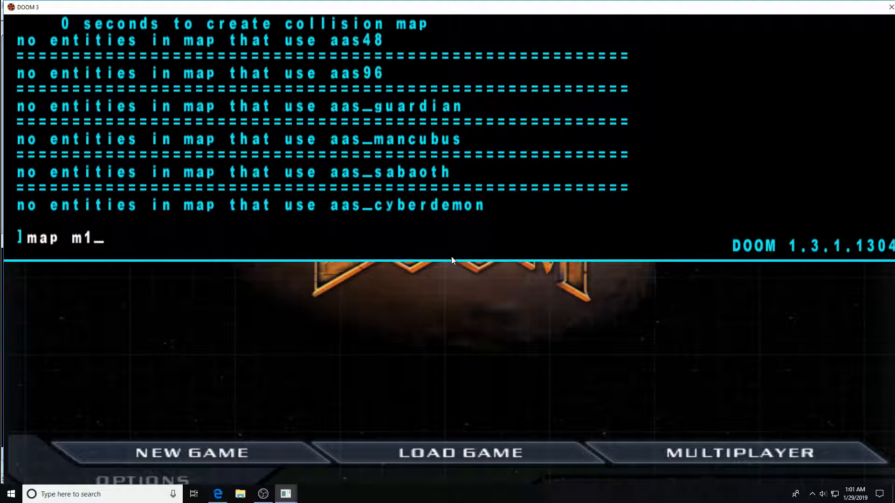
key("Return")
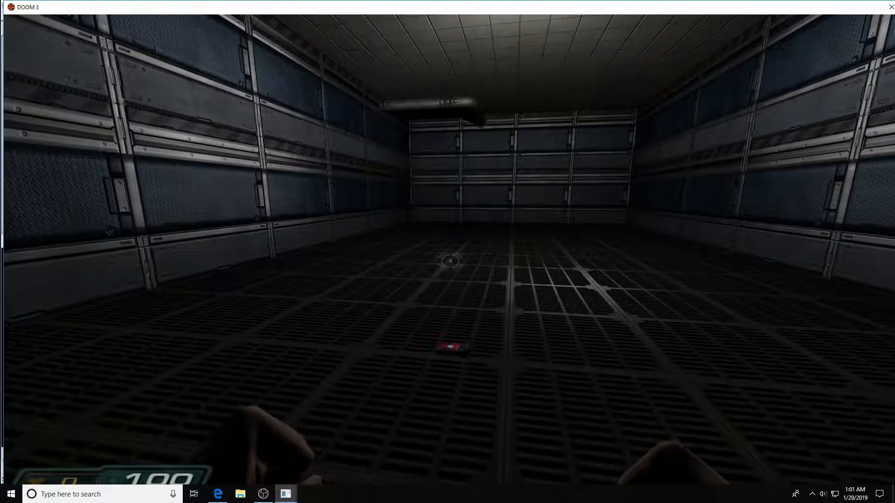
key("w")
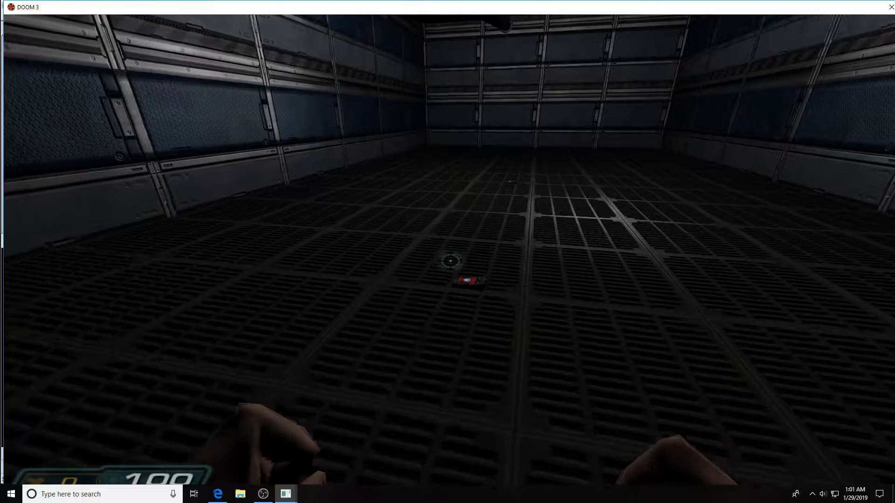
key("Tab")
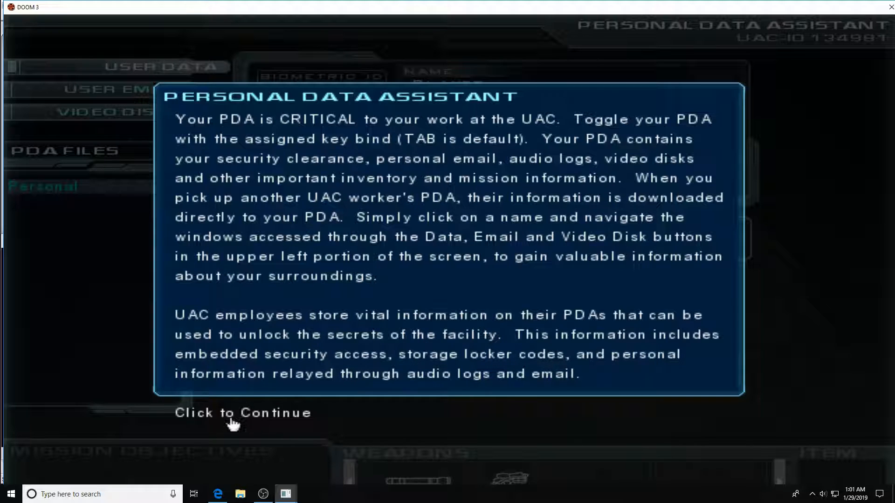
Dismiss the PDA notice, walk over the floor PDA to download it, and reopen the PDA.
left_click(191, 414)
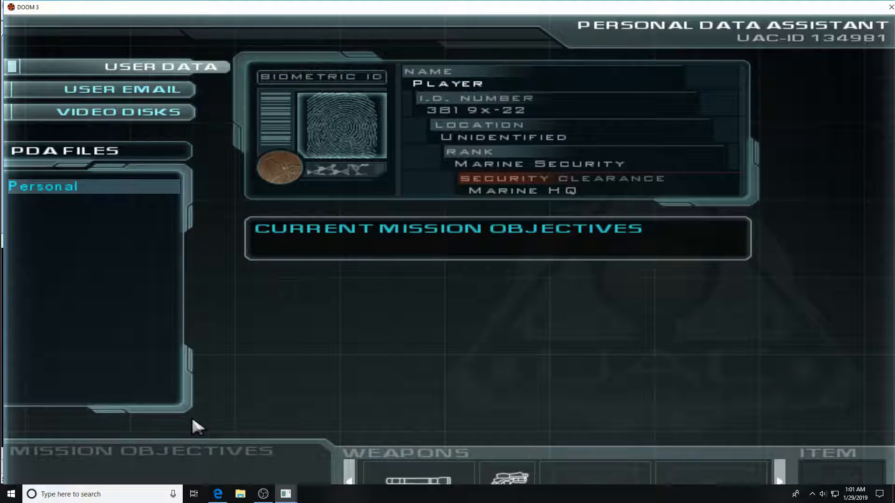
key("Tab")
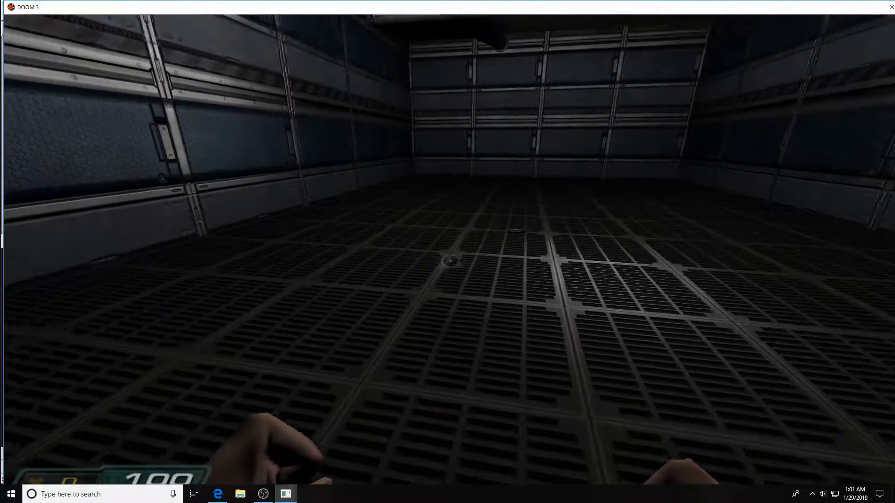
key("w")
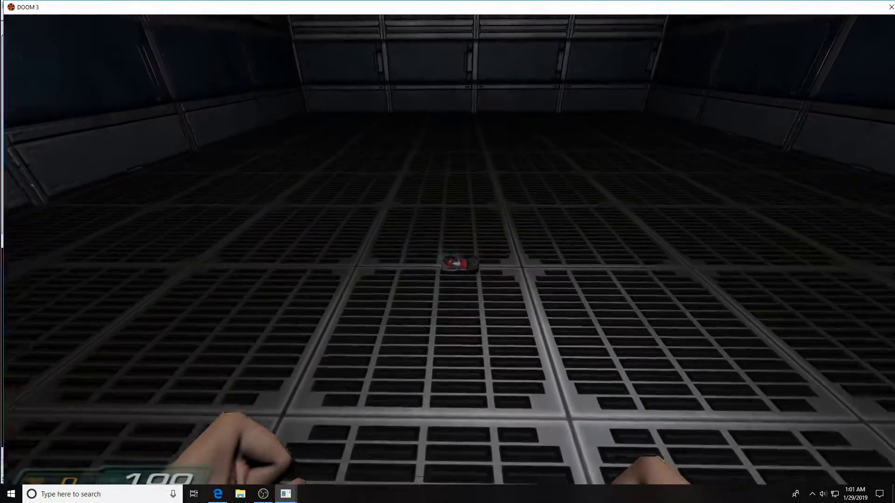
key("w")
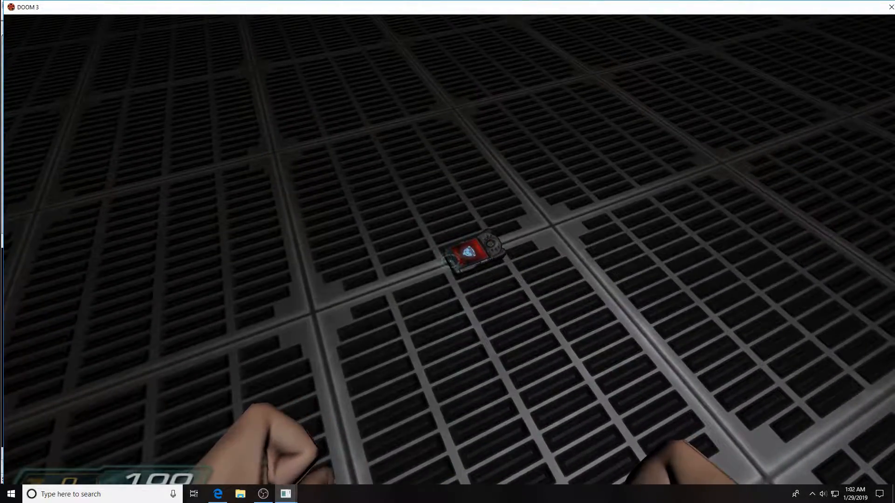
key("d")
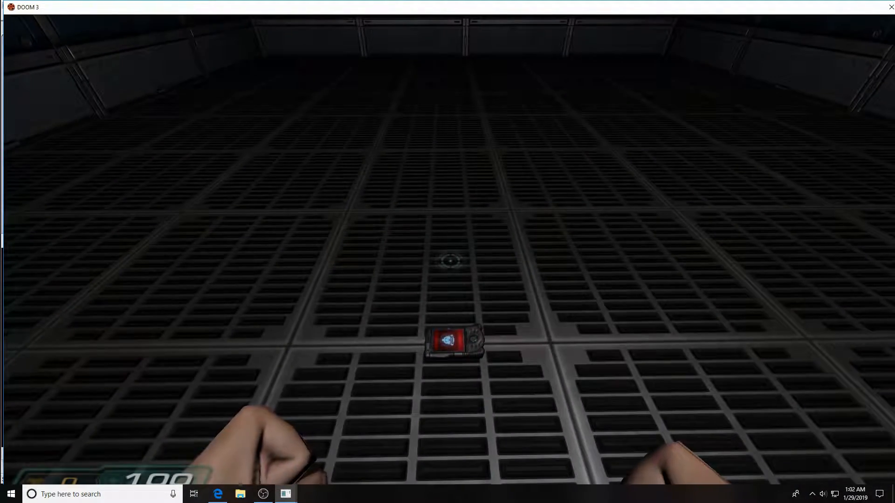
key("w")
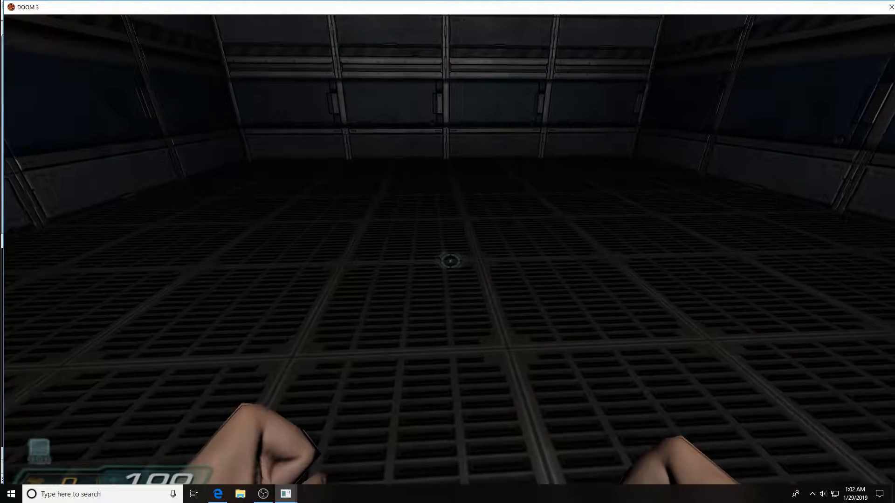
key("Tab")
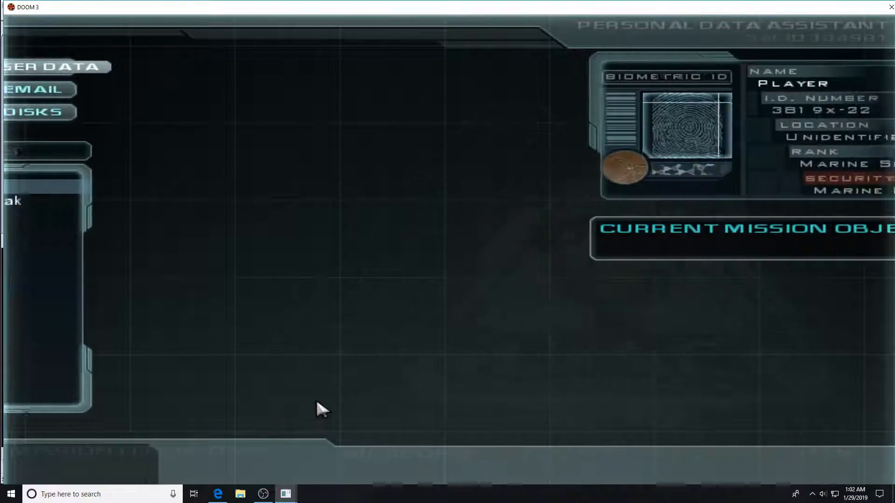
Open the new worker's inbox and read the YouTube Doom 3 and Battle Field 5 Playthrough emails.
left_click(91, 202)
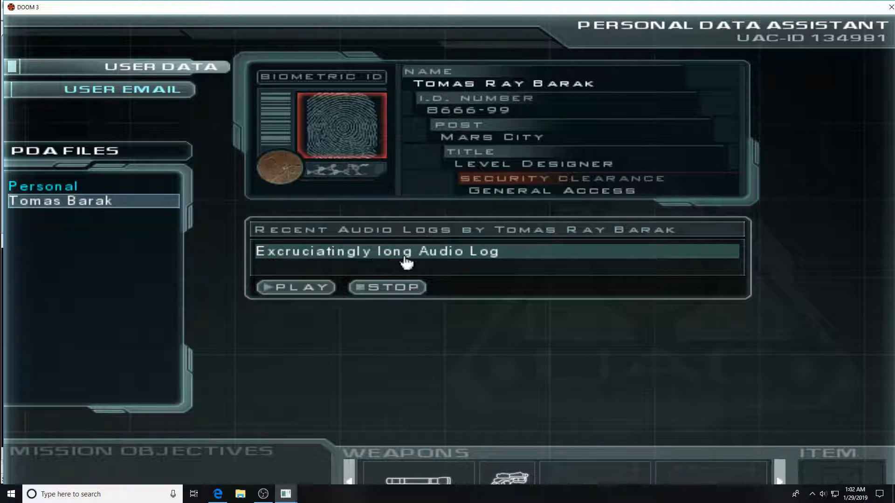
left_click(104, 91)
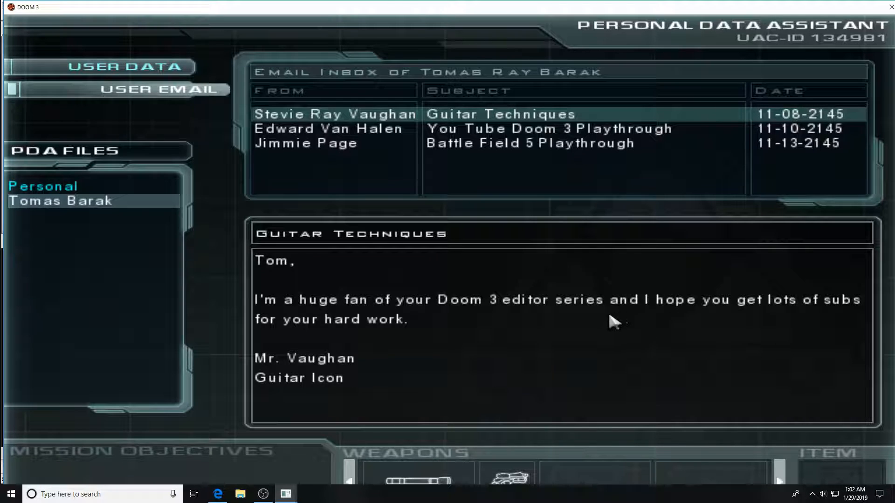
left_click(317, 131)
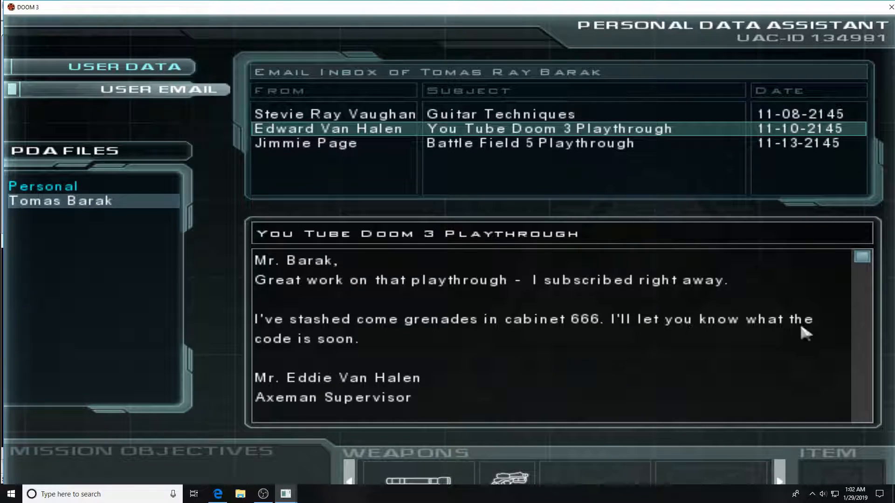
left_click(456, 147)
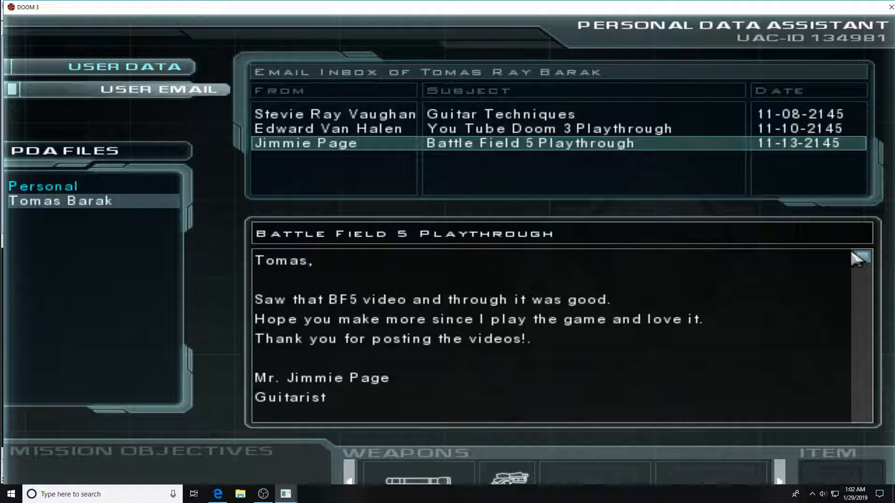
left_click_drag(861, 265, 861, 415)
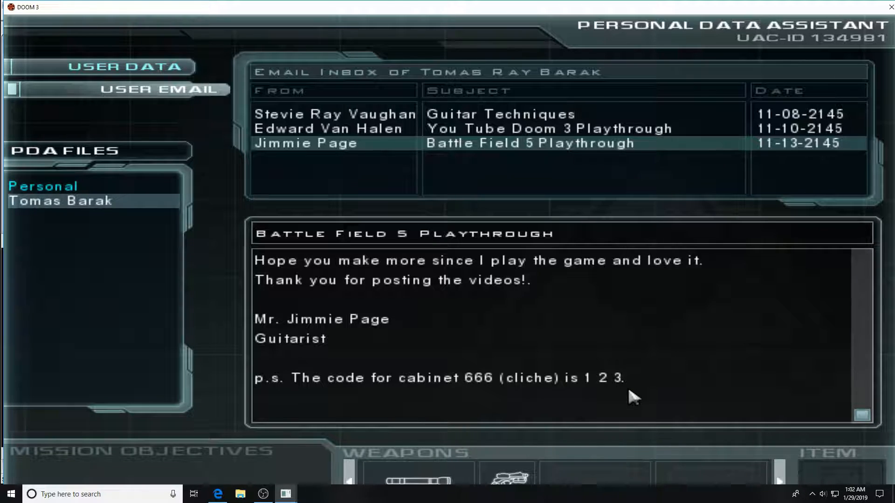
Play the Excruciatingly long Audio Log, then go back to the email inbox.
left_click(141, 71)
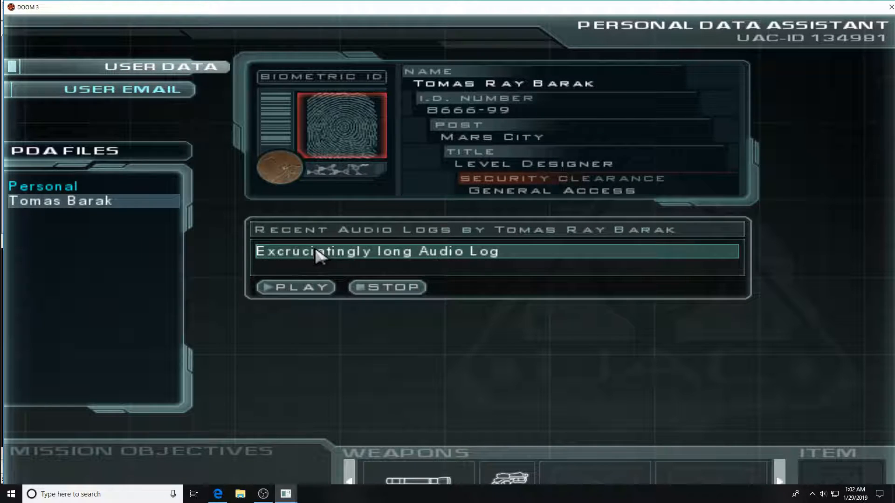
left_click(308, 292)
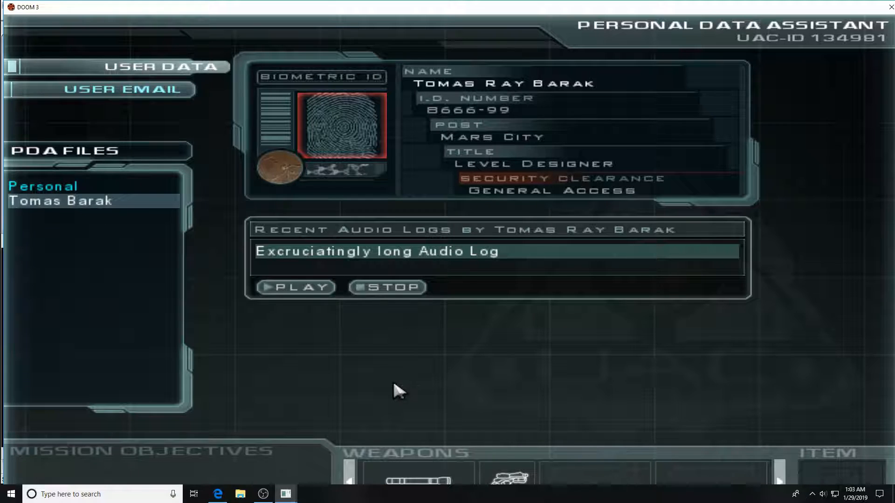
left_click(120, 91)
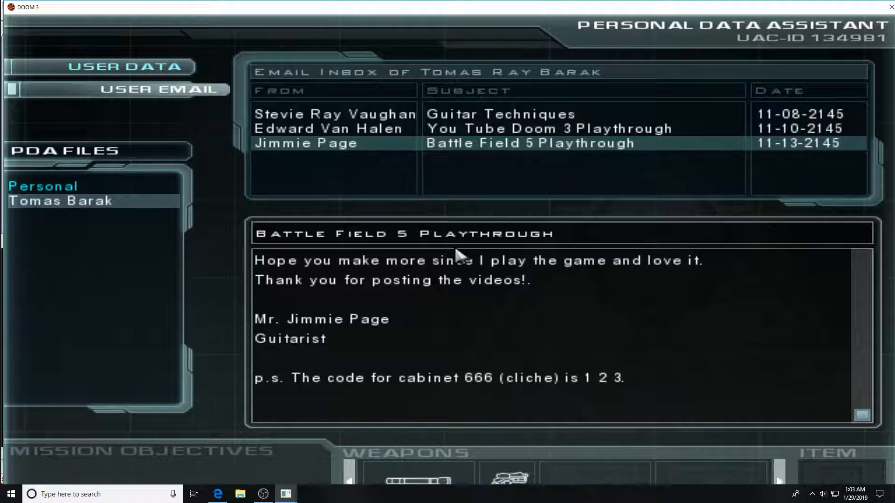
Put the PDA away and walk up to the Alpha Labs storage locker's keypad.
key("Tab")
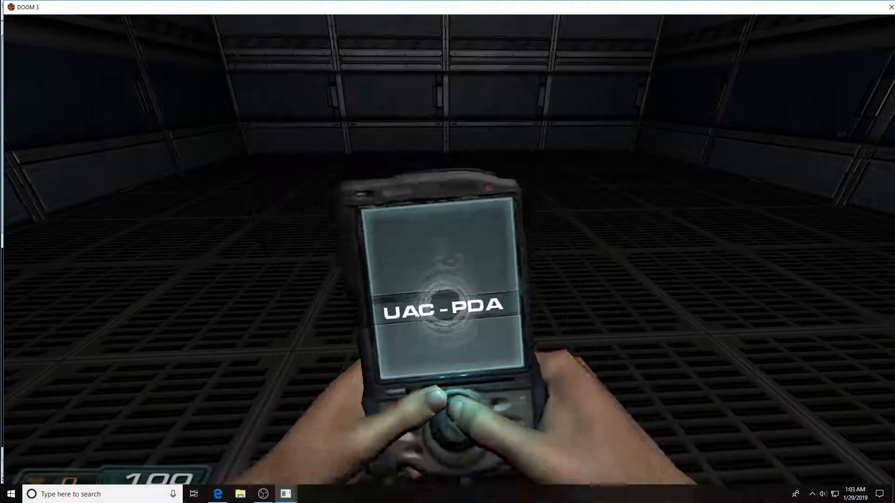
key("w")
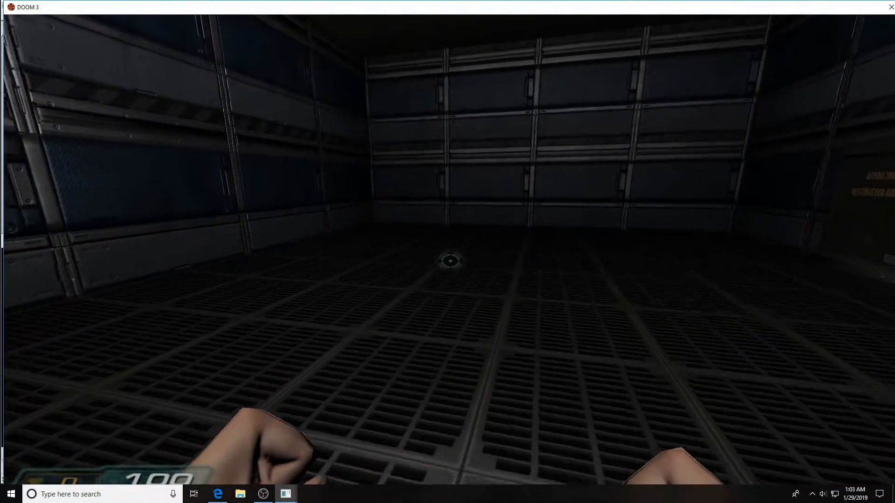
key("a")
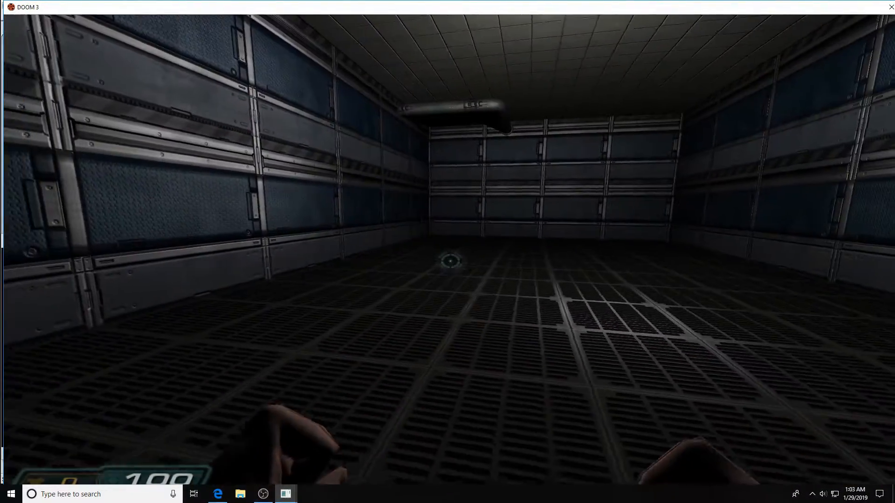
key("w")
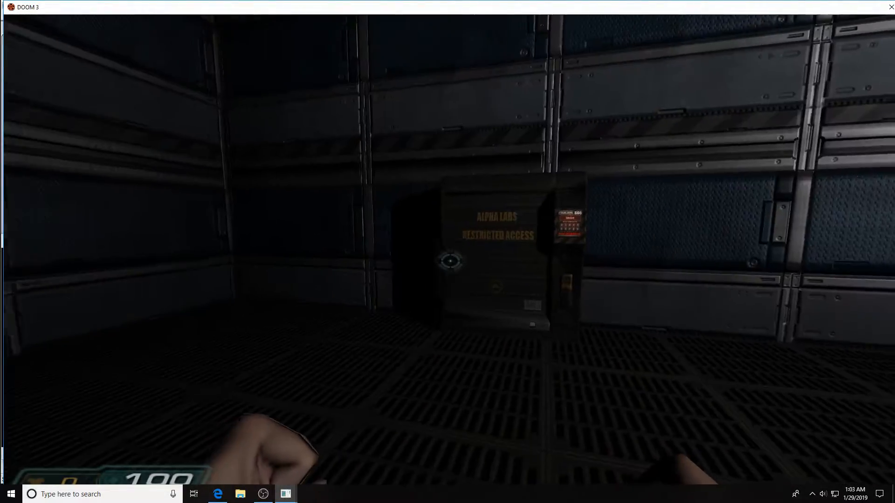
key("w")
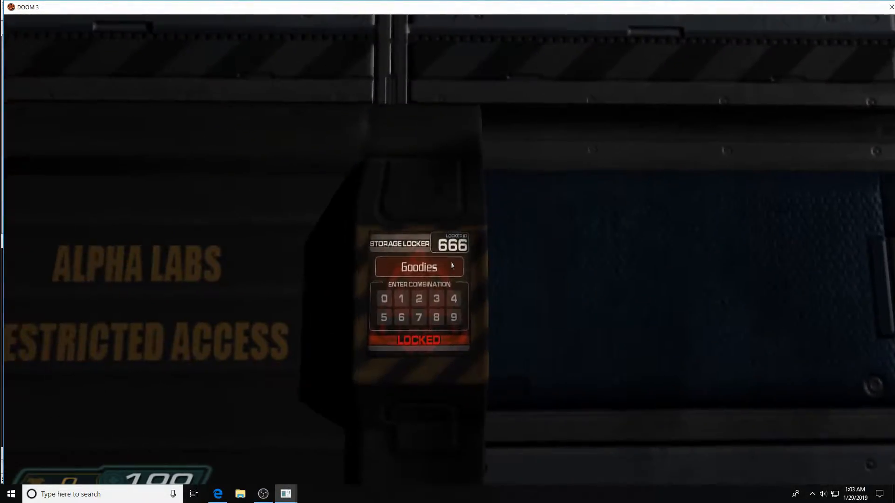
key("w")
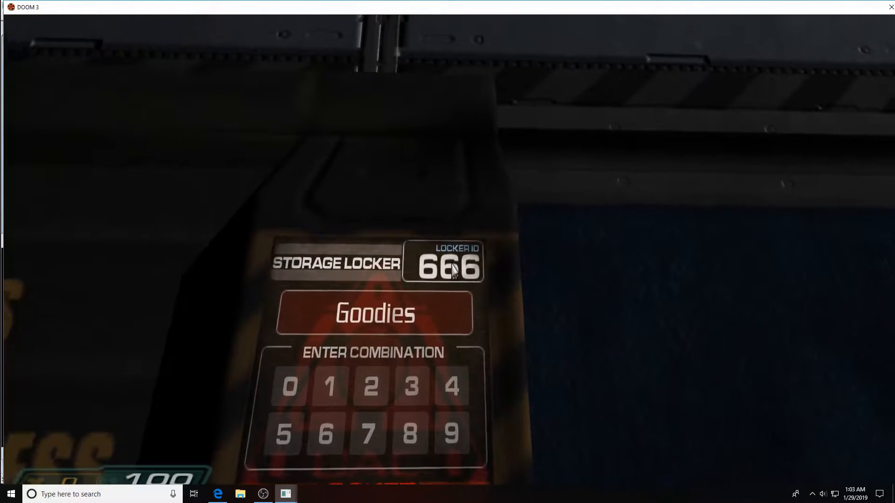
key("s")
key("w")
Enter code 1 2 3 to unlock locker 666 and pick up the hand grenades inside.
left_click(452, 268)
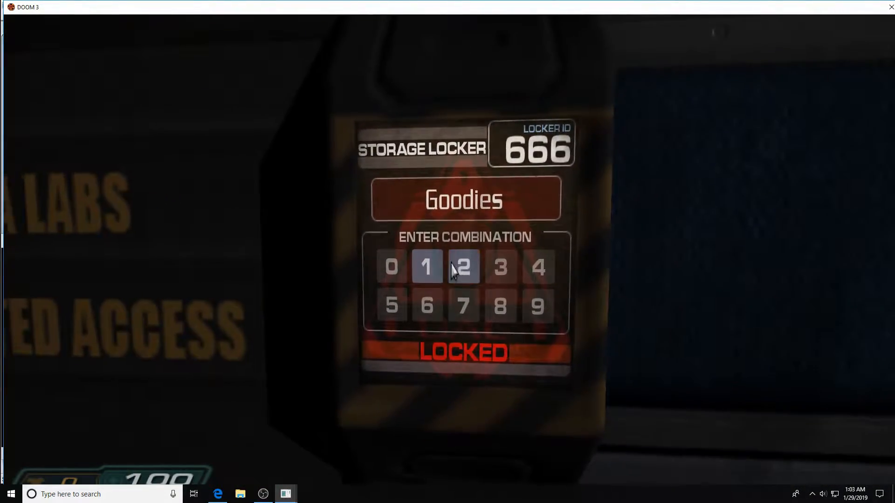
left_click(460, 266)
left_click(453, 260)
key("s")
key("w")
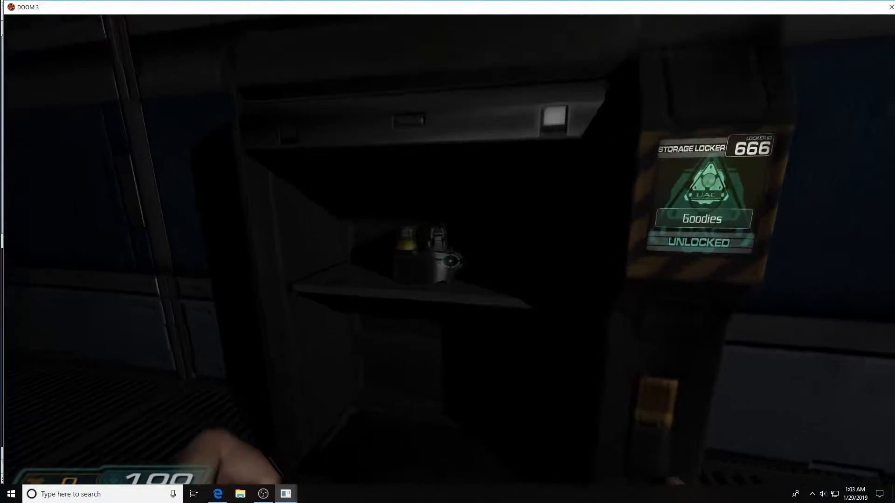